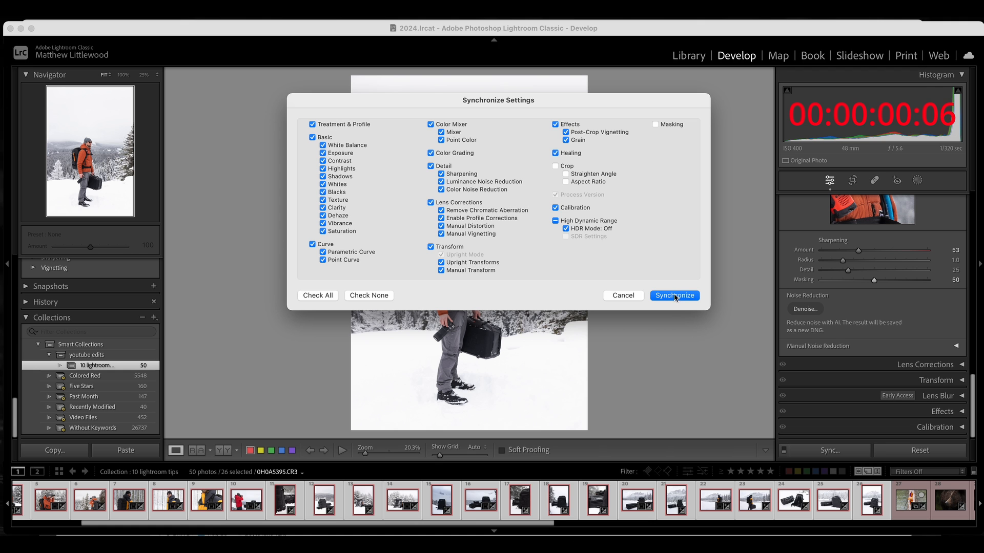
Confirm synchronizing the settings to the selected photos and view the first two synced photos
left_click(587, 289)
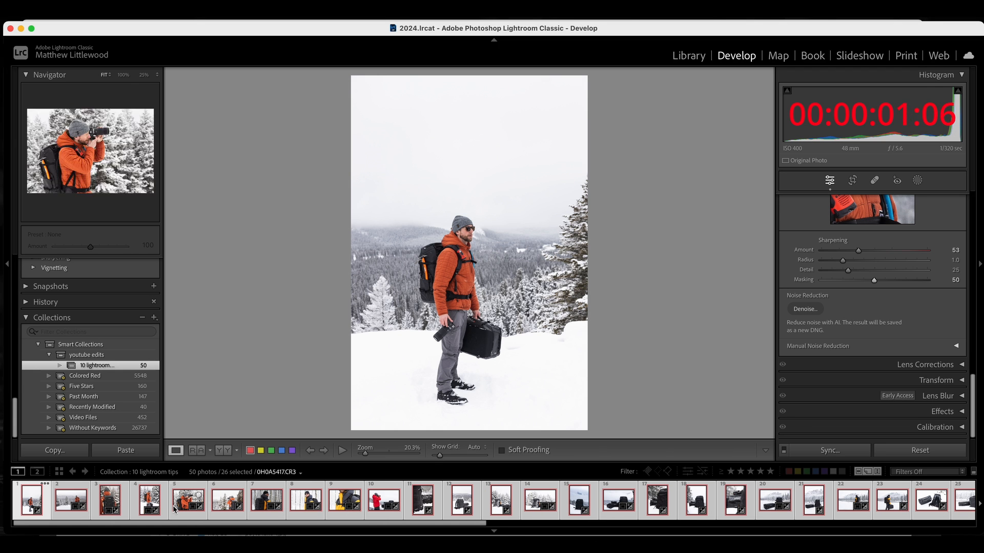
left_click(72, 501)
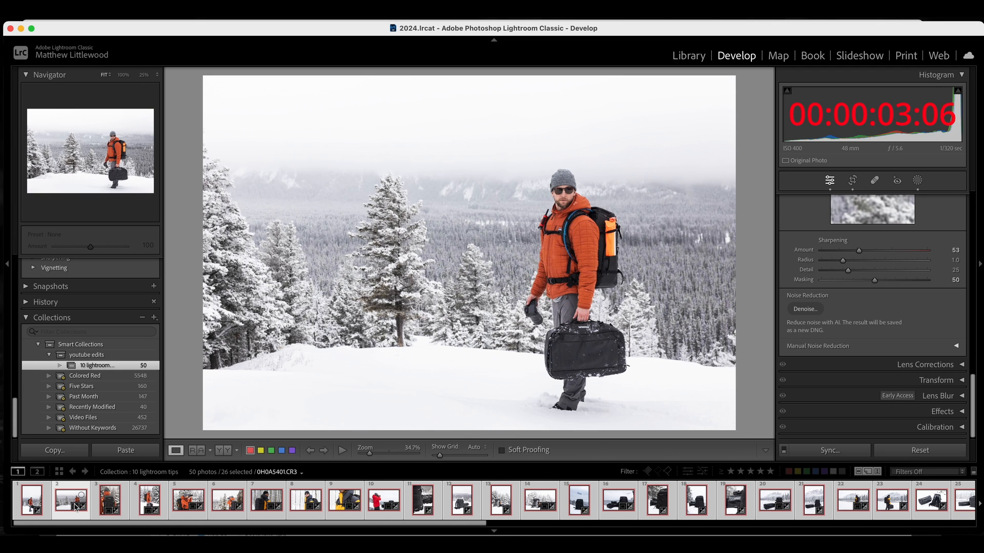
left_click(109, 506)
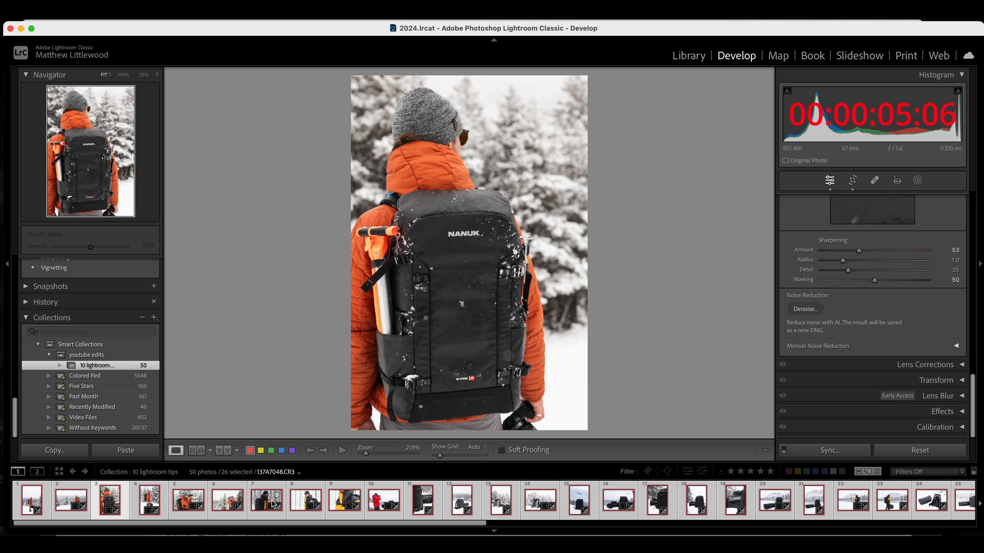
Synchronize the rear-view backpack photo's settings to the next three photos in the filmstrip
scroll(874, 263, "up", 15)
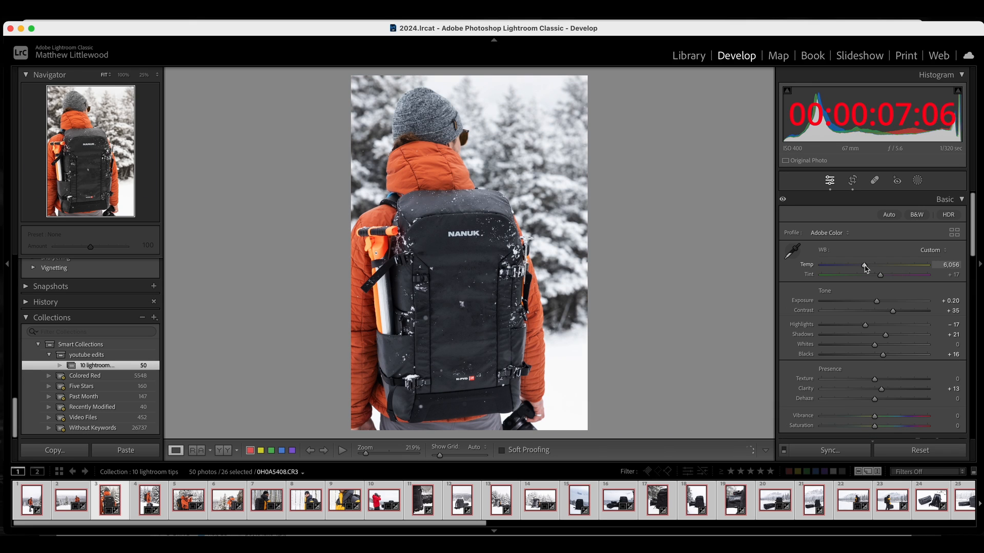
left_click(109, 504)
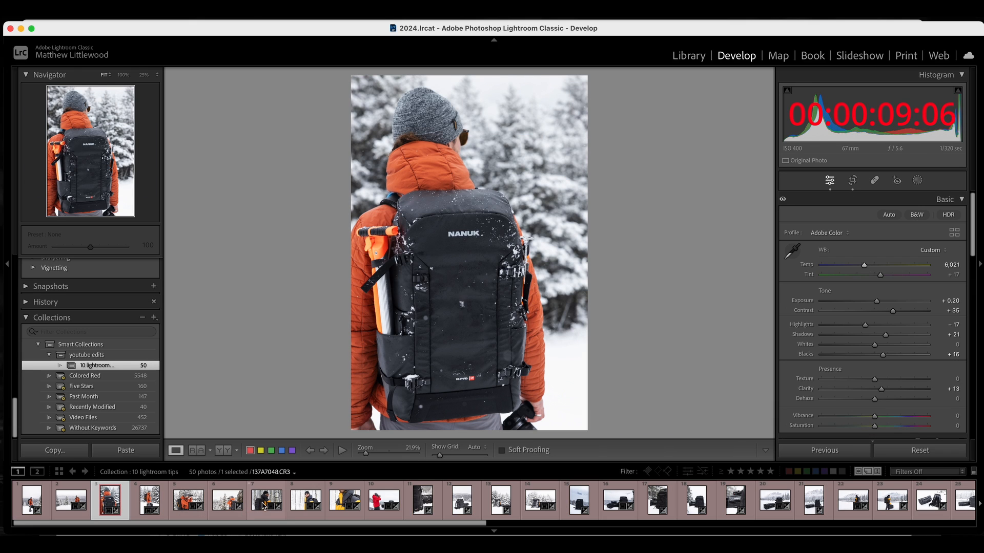
left_click(227, 500, "shift")
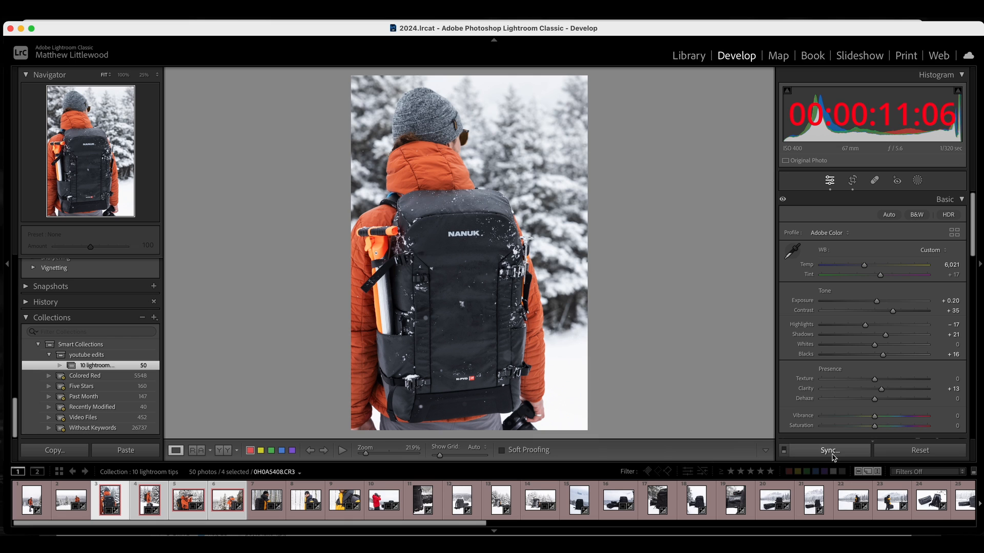
left_click(830, 452)
left_click(674, 296)
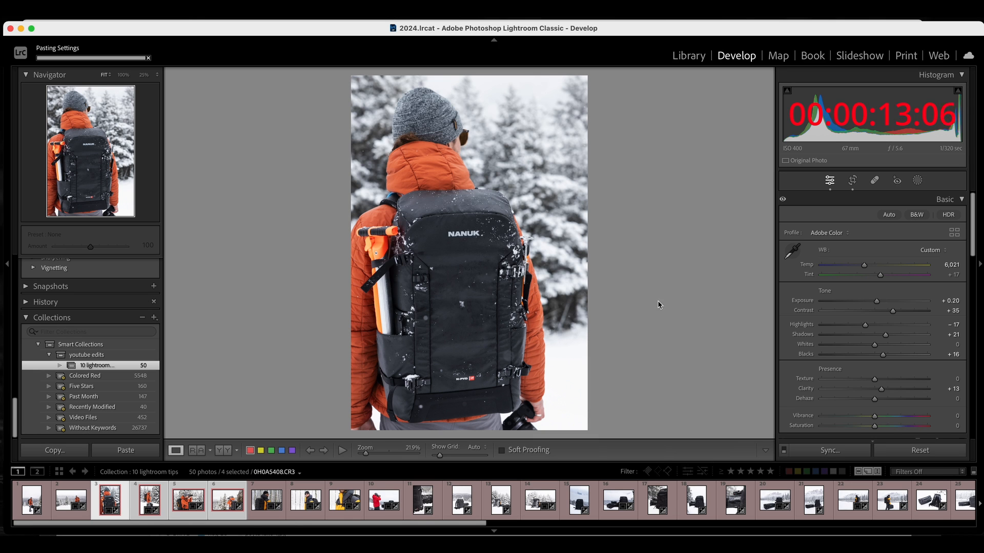
Synchronize the settings of the photographer-with-camera photo to the four photos following it
left_click(227, 505)
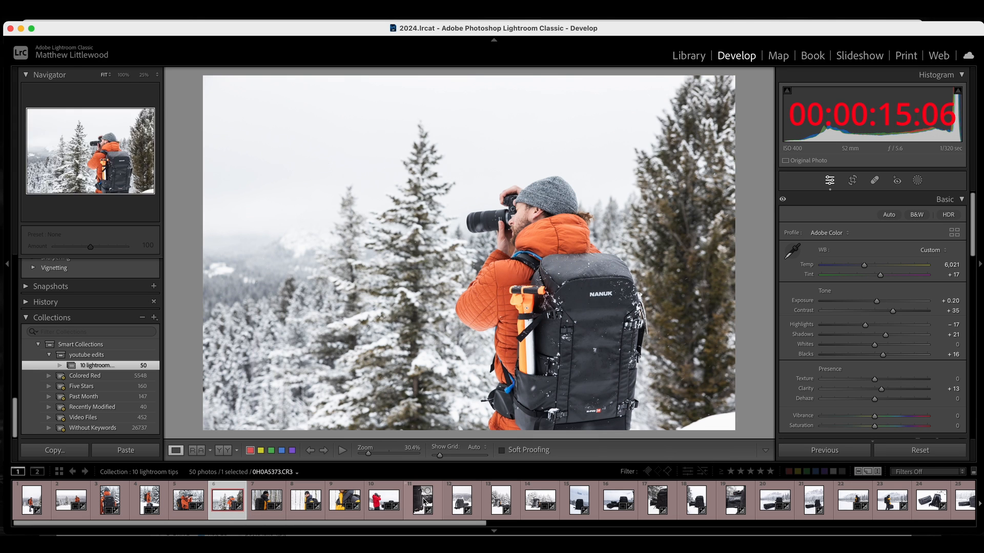
left_click(392, 505, "shift")
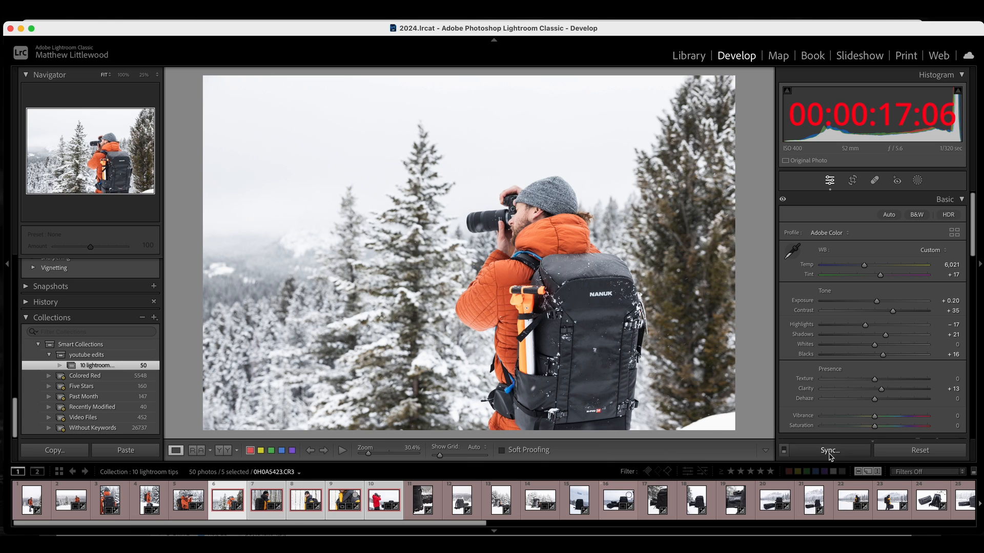
left_click(829, 454)
key("Return")
Adjust the exposure of the seventh and eighth photos individually
left_click(265, 504)
left_click_drag(876, 301, 884, 302)
key("Right")
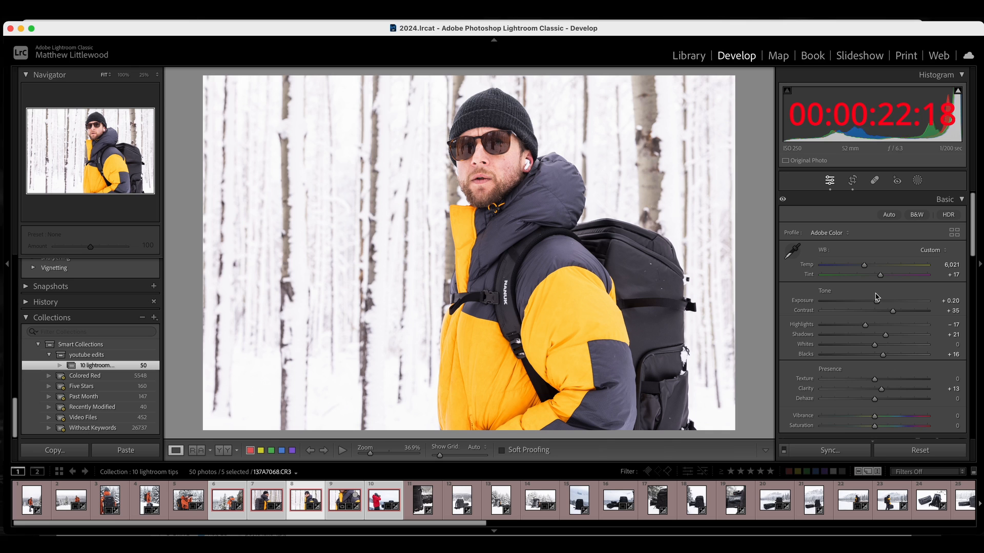
left_click_drag(876, 299, 871, 301)
Select the eleventh through twenty-sixth photos and synchronize the eleventh photo's settings across them
left_click(432, 506)
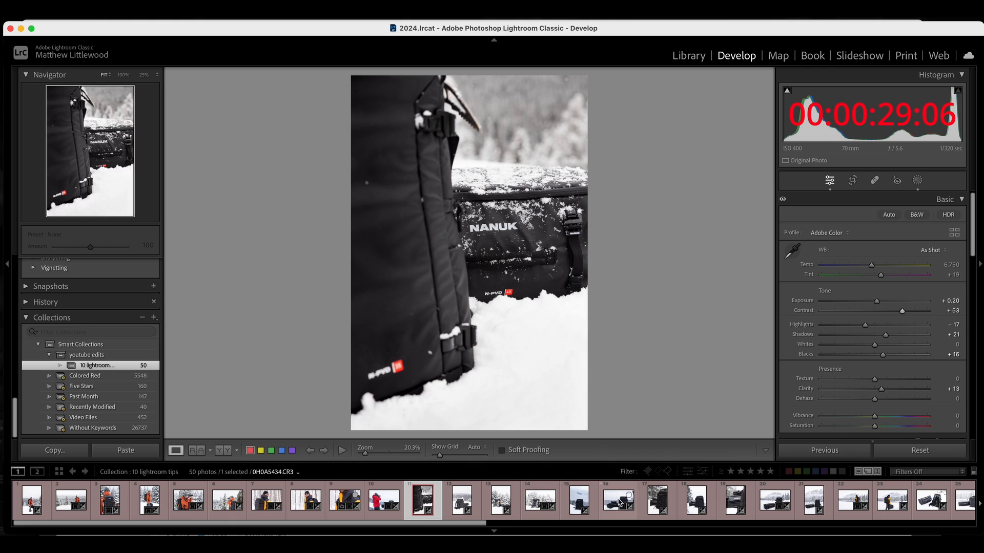
scroll(838, 501, "right", 3)
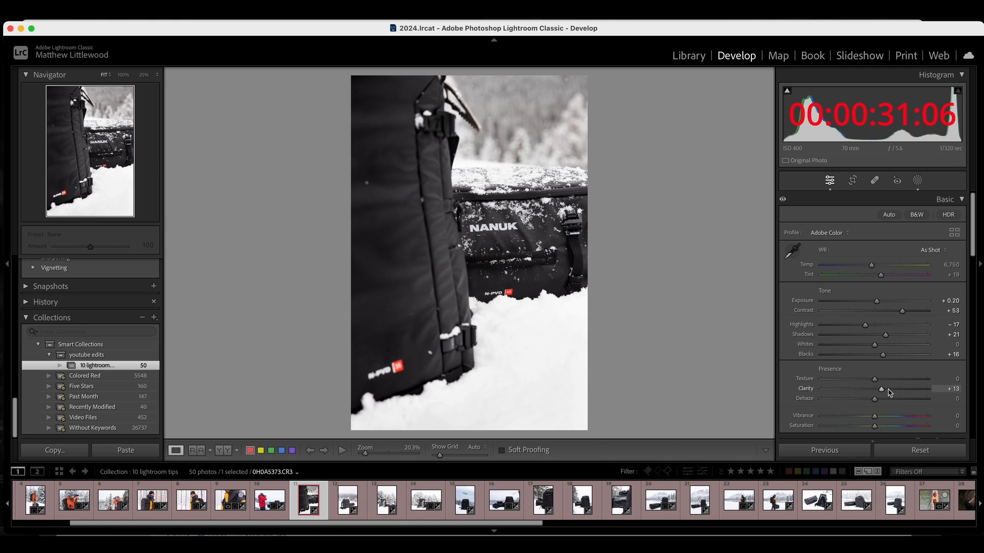
left_click(895, 499, "shift")
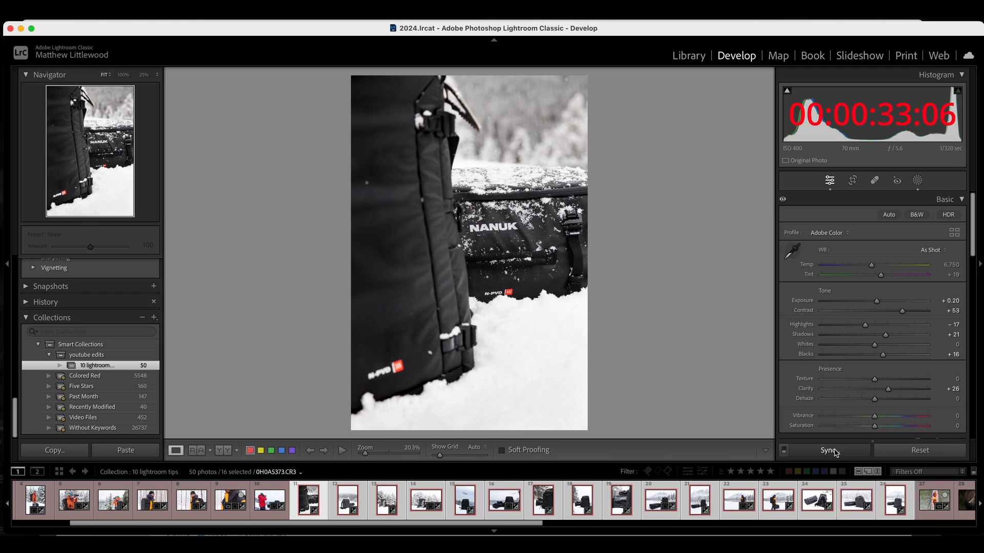
left_click(830, 450)
left_click(719, 296)
Step through the synchronized photos one by one to review them
left_click(343, 506)
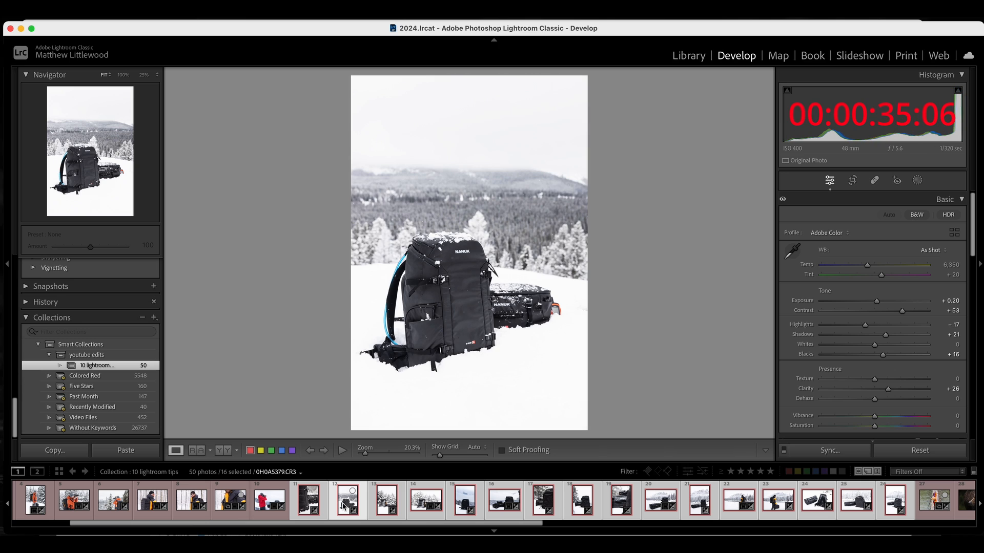
key("Right")
key("Right")
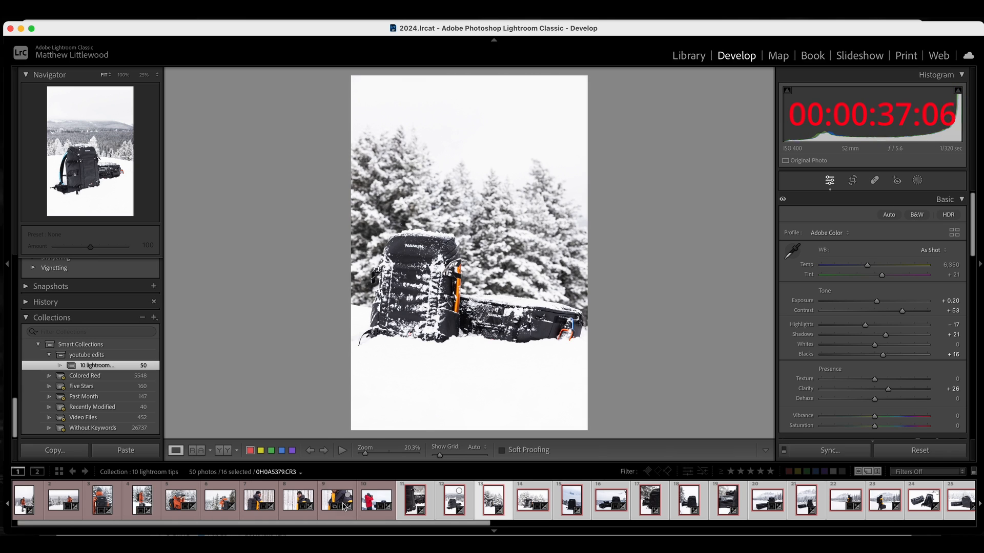
key("Right")
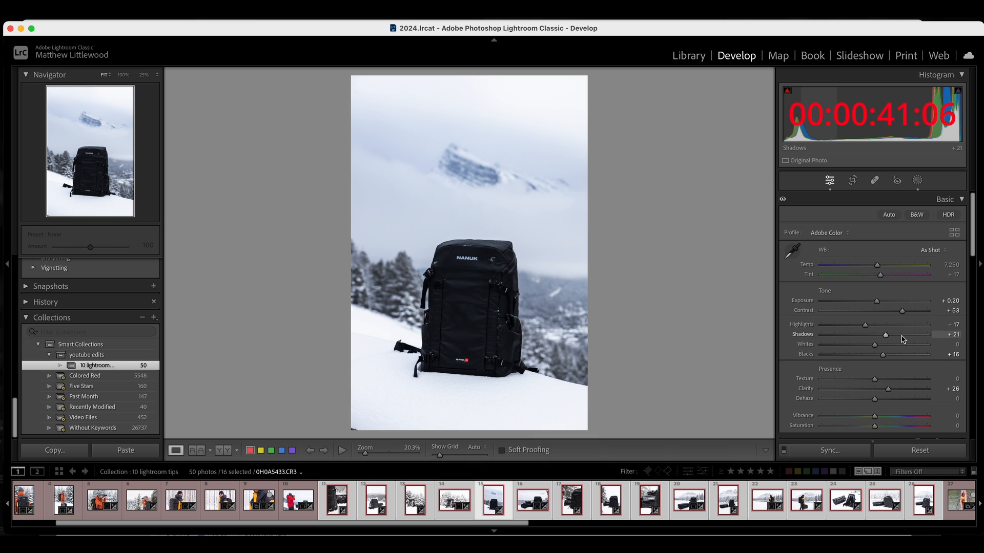
left_click(898, 336)
key("Right")
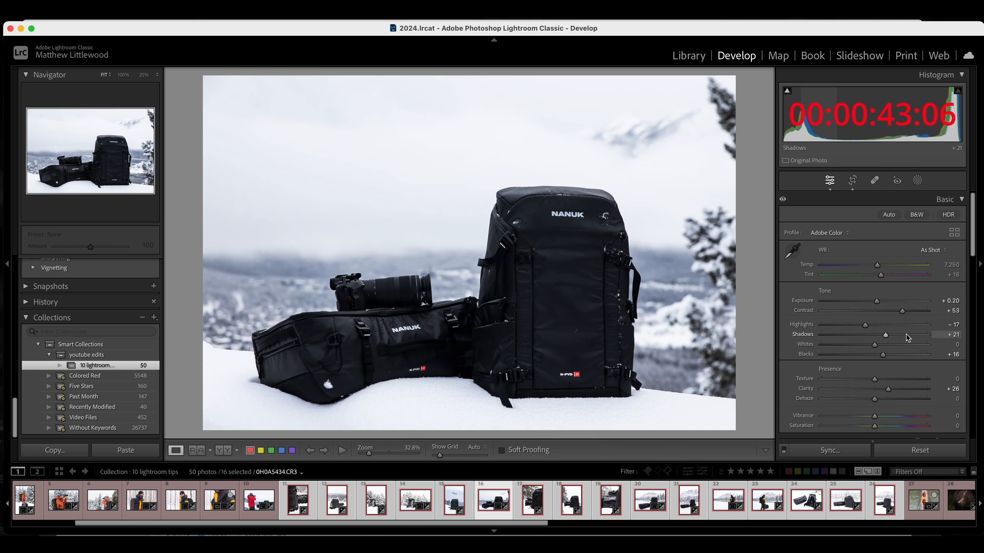
key("Right")
key("Right")
key("Right")
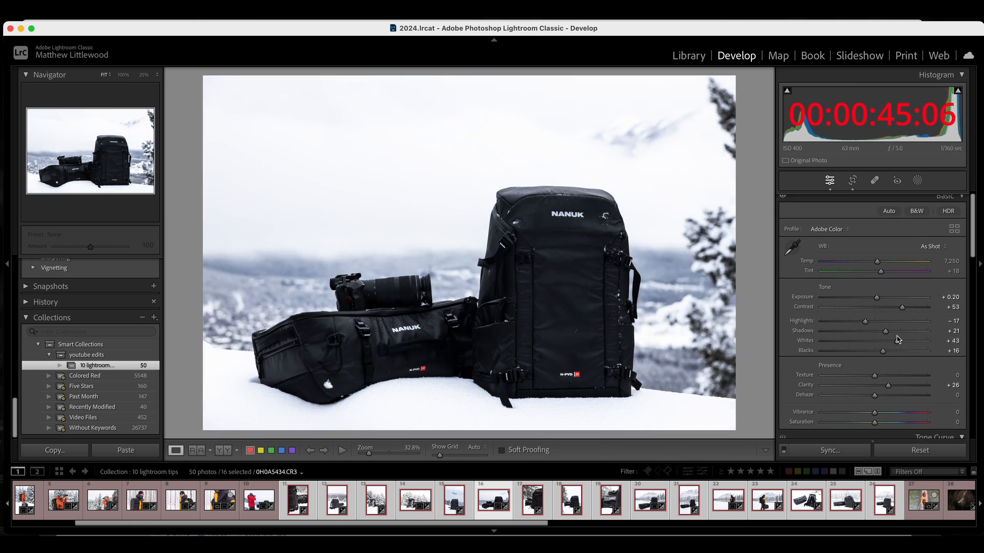
key("Right")
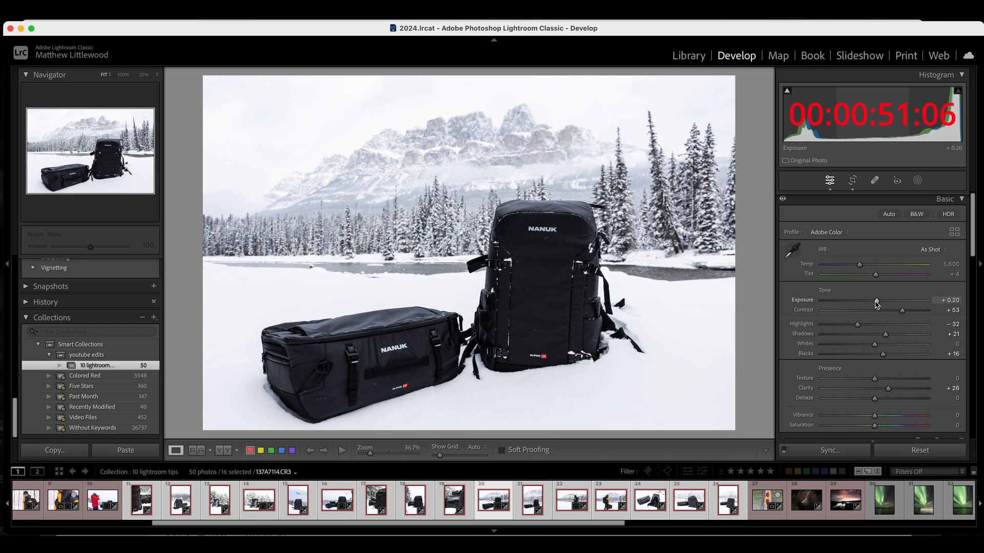
Set the exposure to −0.20 on the mountain-backdrop photo and synchronize its settings to the following six photos
left_click_drag(877, 302, 873, 305)
left_click(765, 501, "shift")
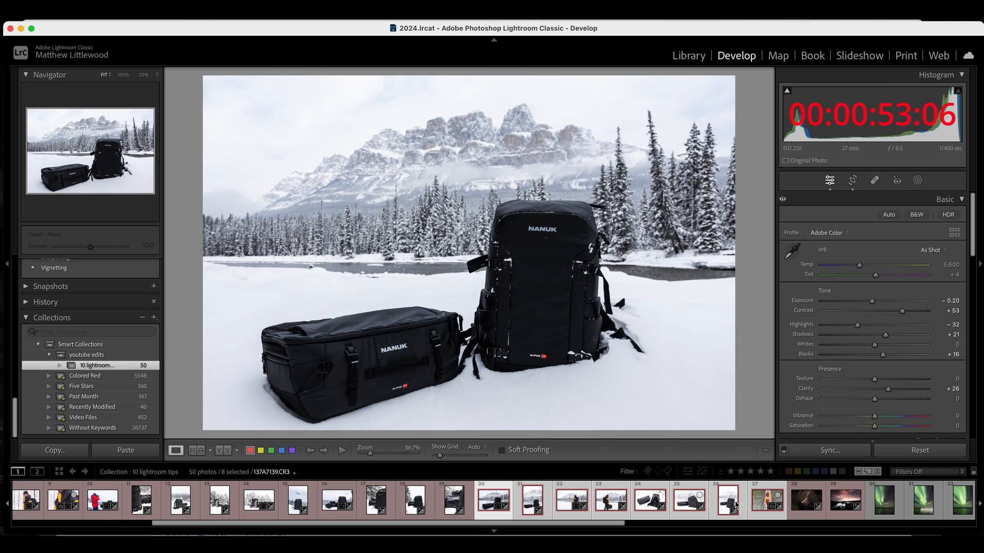
left_click(810, 451)
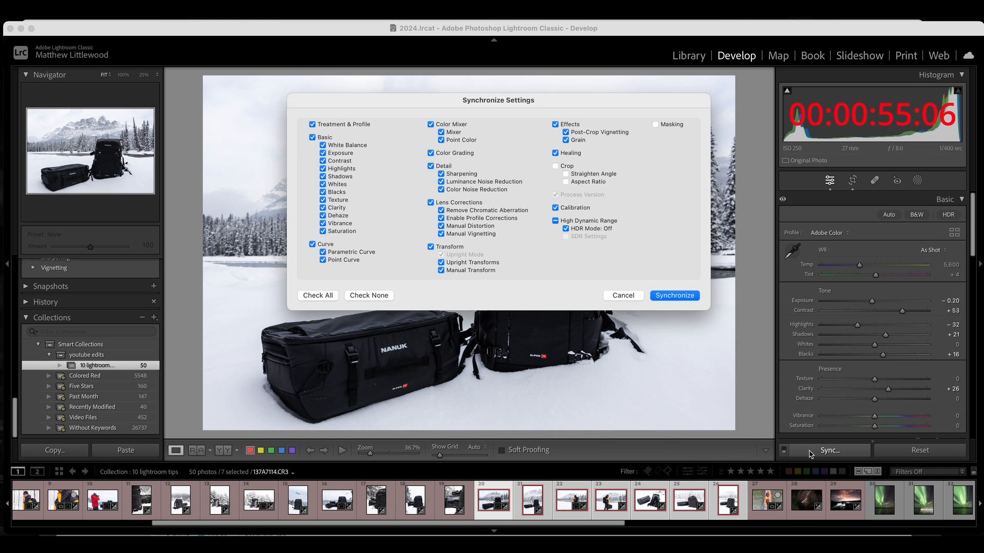
key("Return")
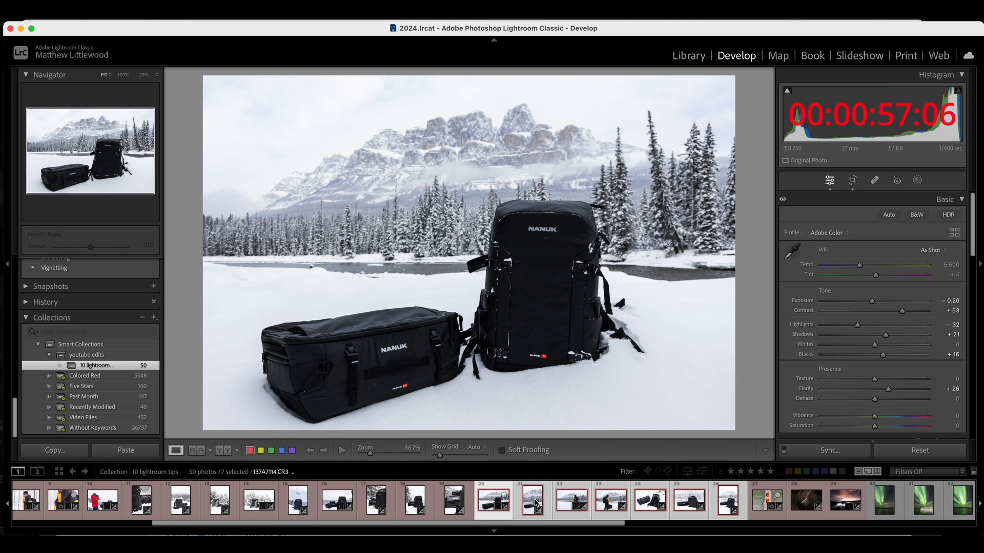
Step through the remaining synchronized photos to review them
left_click(544, 502)
key("Right")
key("Right")
key("Right")
key("Right")
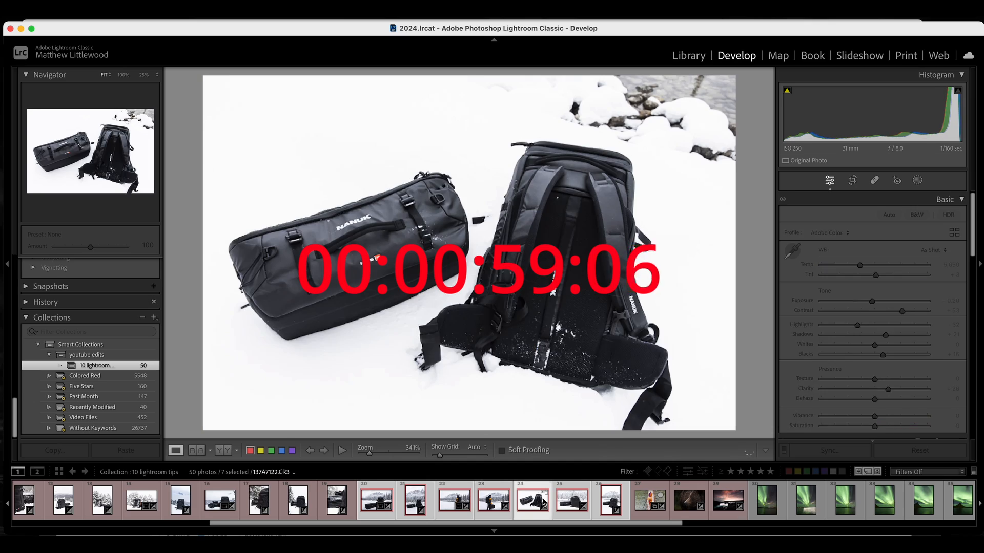
key("Right")
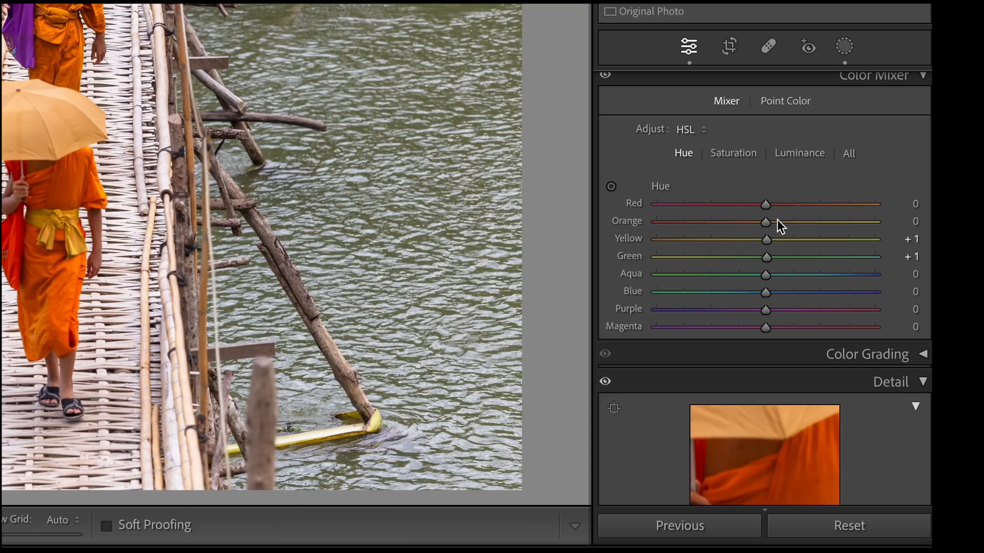
Shift the water's yellow and green hues in the HSL hue mixer, ending at about +79 and +72
left_click_drag(777, 221, 838, 256)
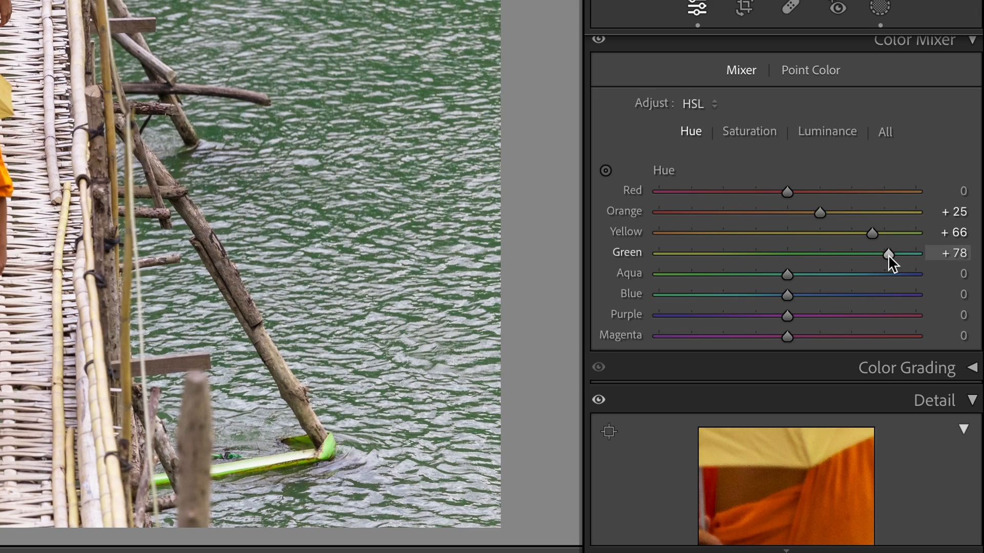
left_click_drag(887, 254, 889, 254)
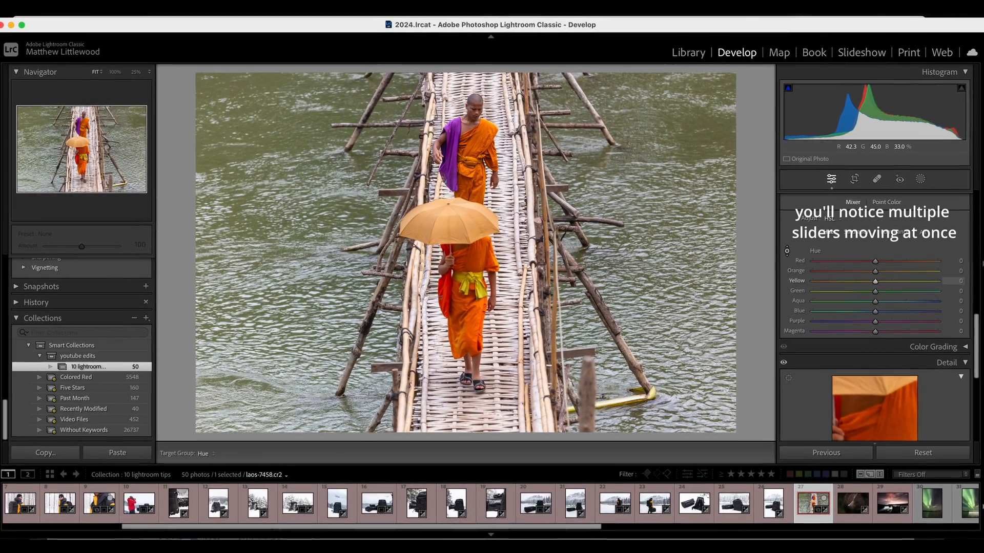
left_click_drag(281, 140, 281, 152)
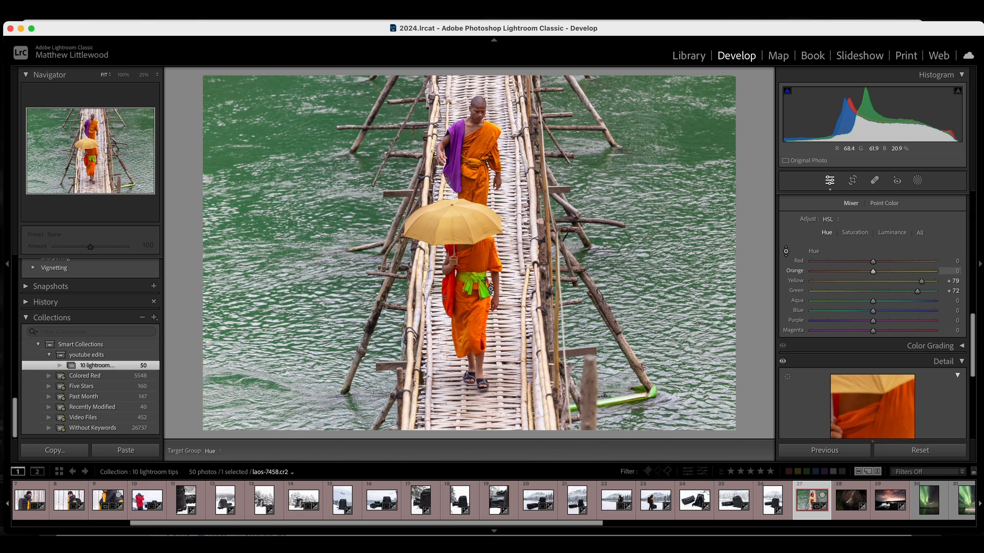
Create a brush mask by painting over the monk's green sash
key("k")
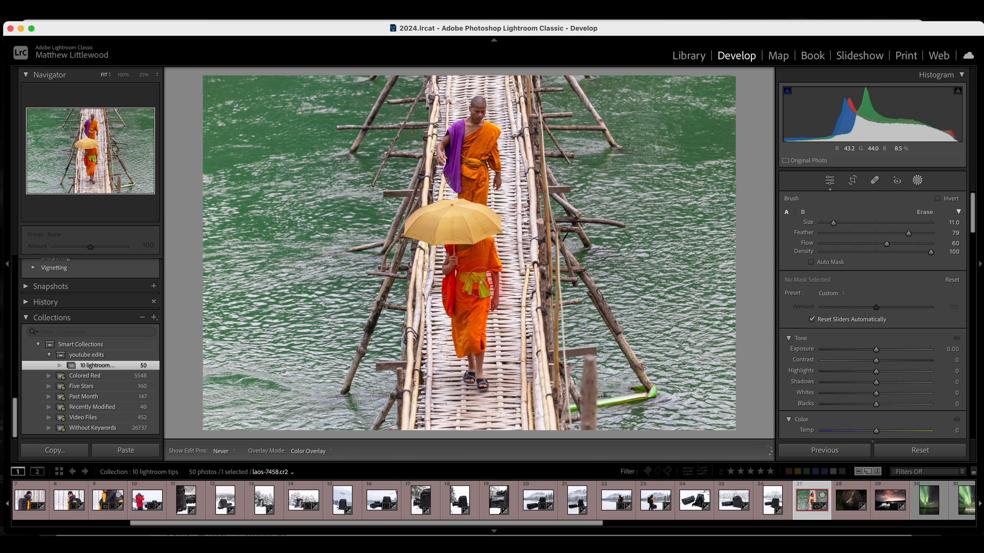
left_click(480, 282)
scroll(821, 345, "down", 6)
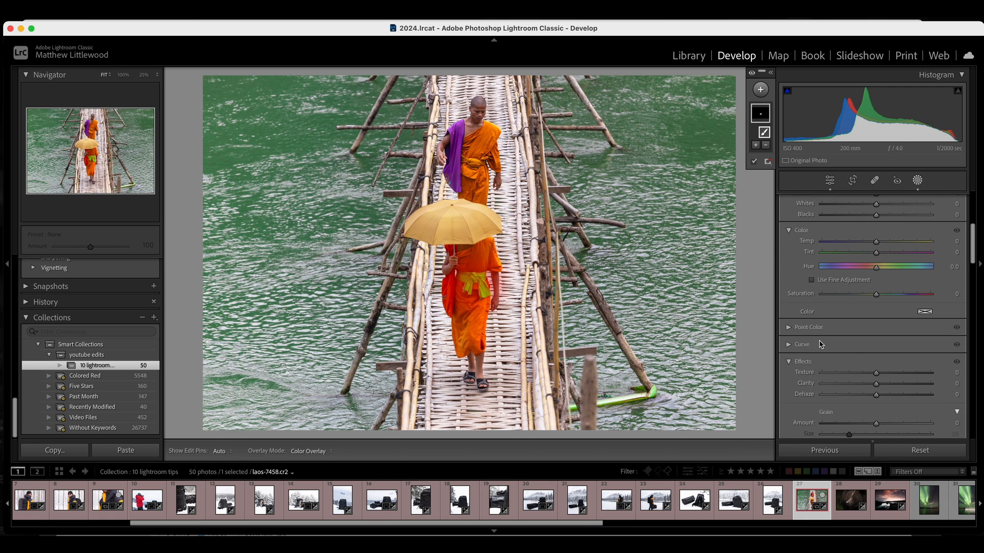
Sample the sash's green with the mask's Point Color picker and lower its hue shift
left_click(789, 327)
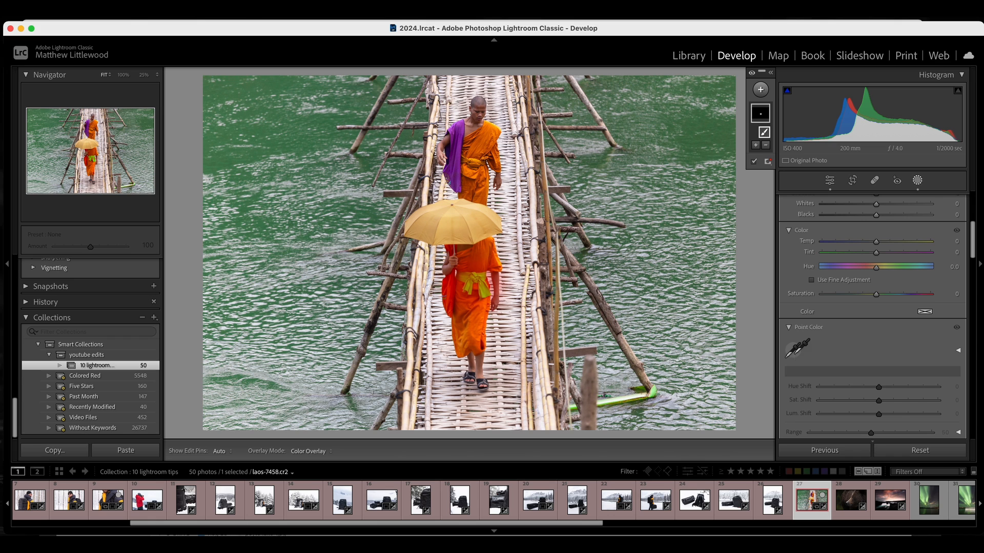
left_click(797, 349)
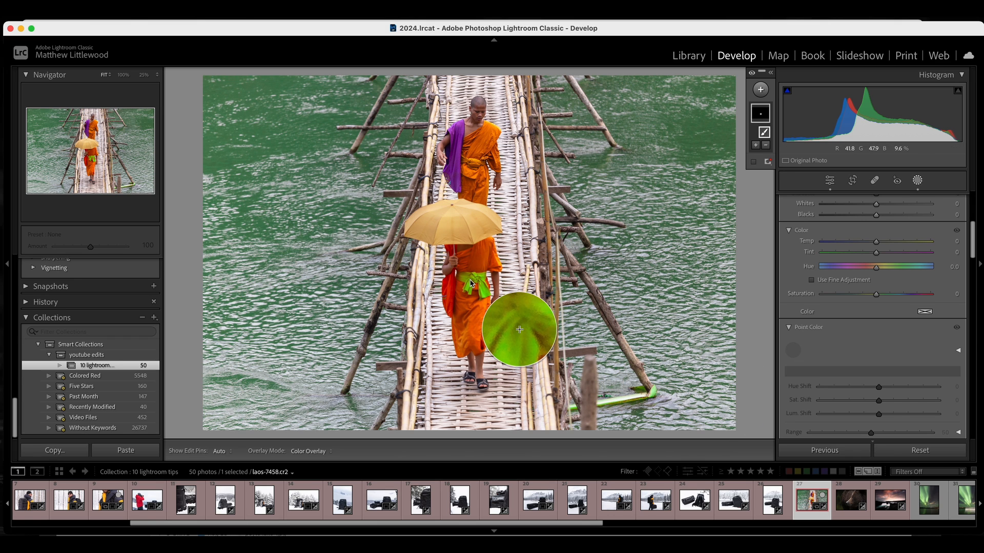
left_click(470, 280)
left_click_drag(879, 388, 865, 387)
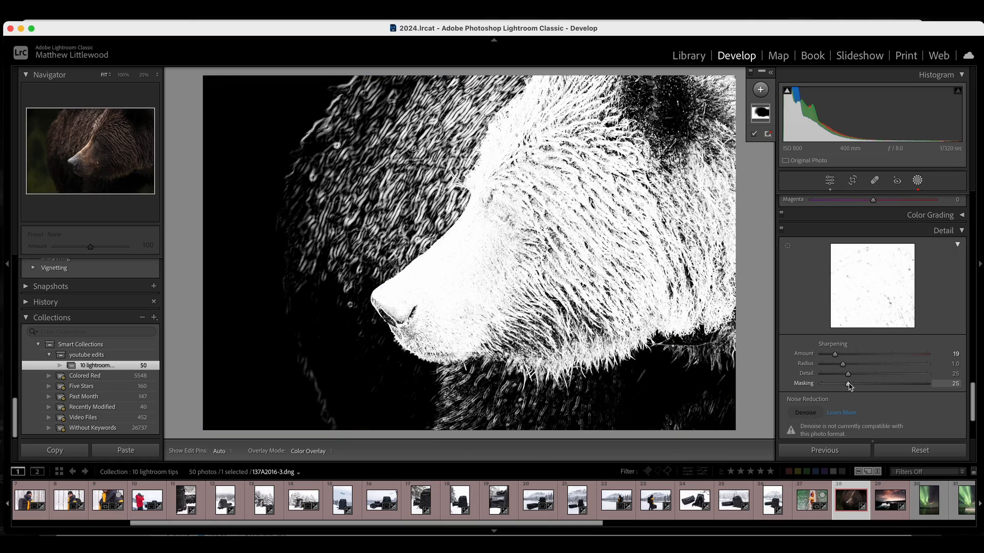
Reset and raise the sharpening Masking on the bear photo while previewing the edge mask
left_click_drag(847, 384, 877, 386)
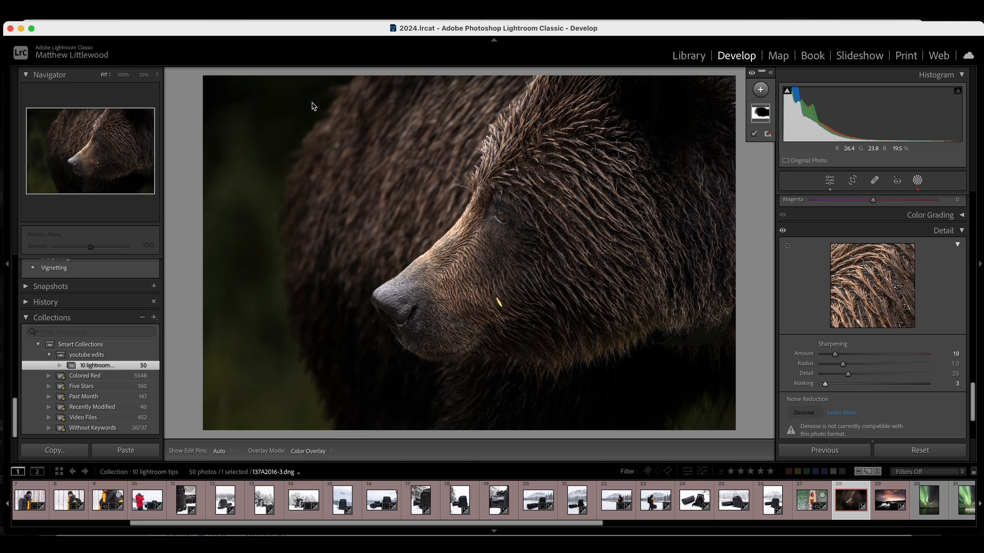
left_click(825, 384, "alt")
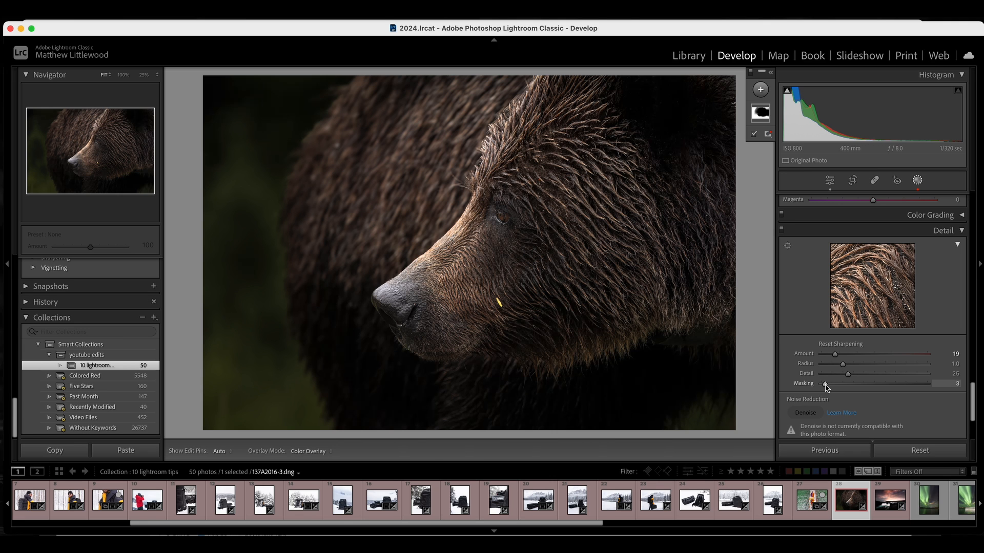
left_click(825, 384, "alt")
left_click_drag(825, 384, 914, 385)
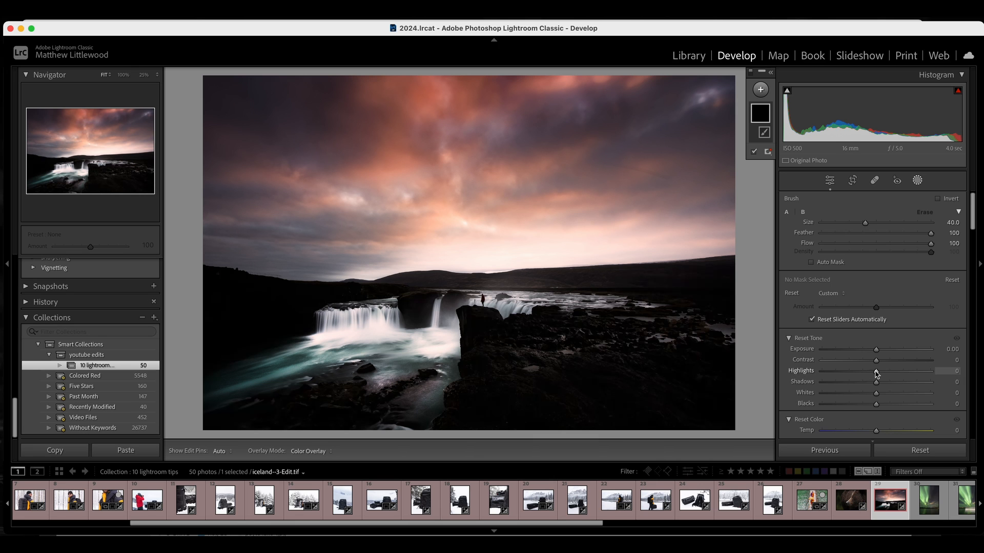
Set the waterfall photo's sharpening Masking to 55 and Amount to 65 while previewing the edge mask
scroll(876, 374, "down", 6)
scroll(876, 374, "down", 5)
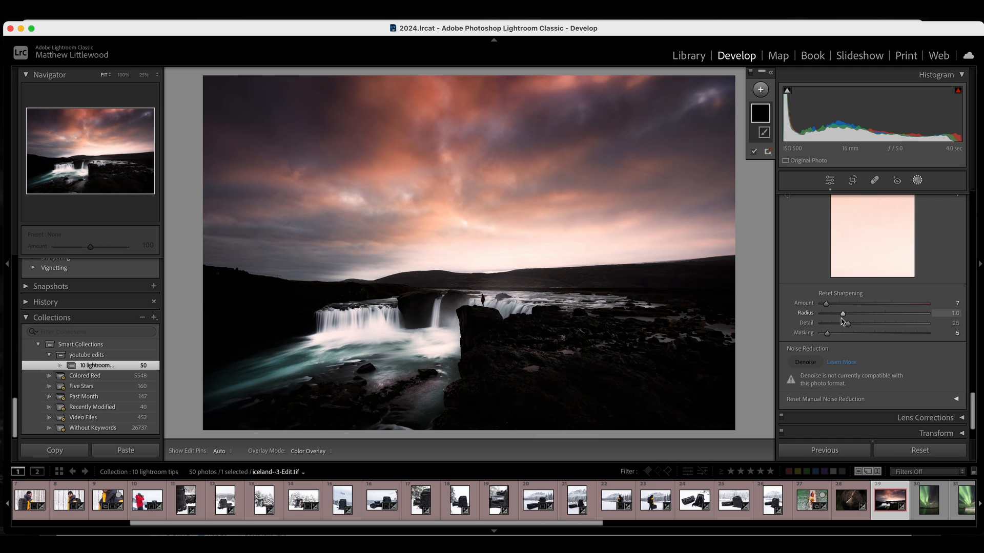
left_click_drag(826, 333, 831, 336, "alt")
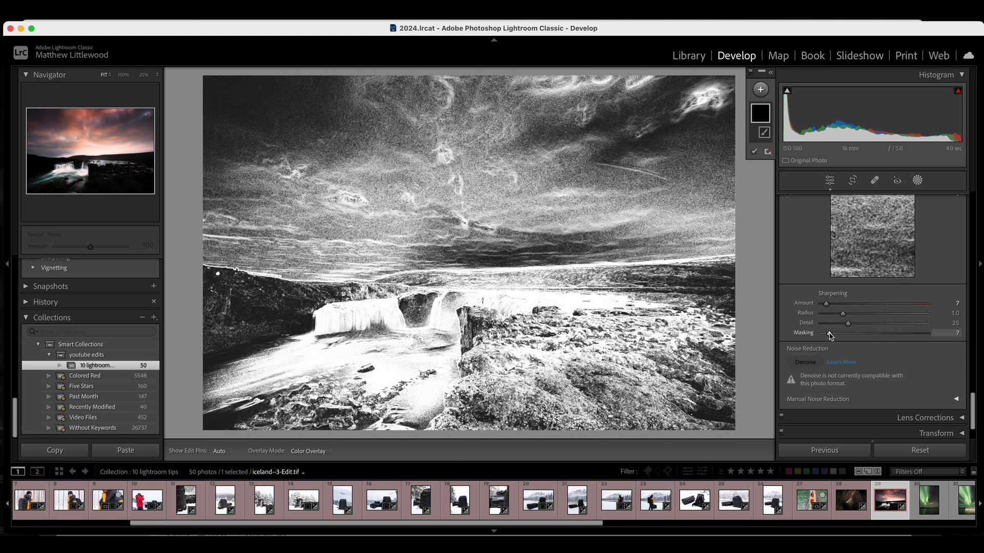
left_click_drag(830, 335, 830, 336)
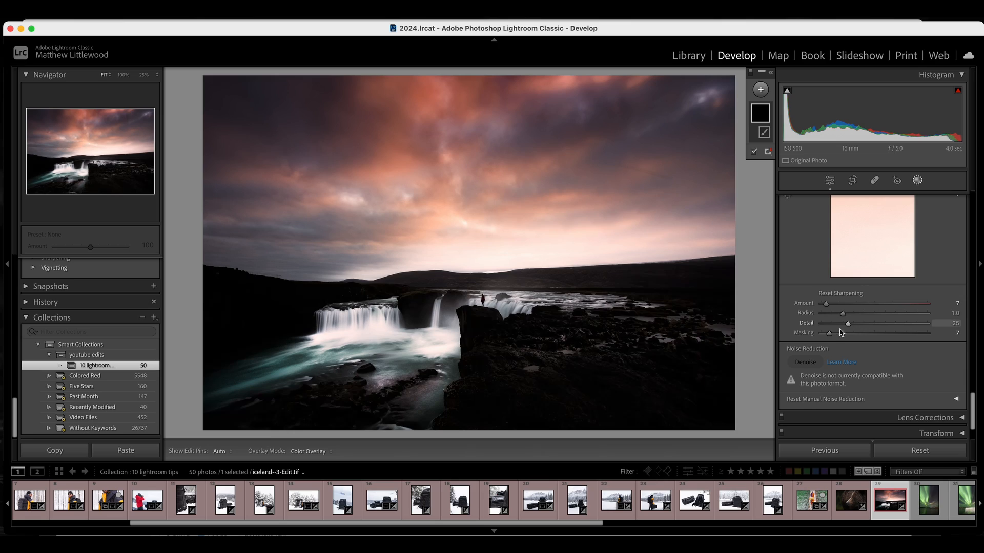
left_click_drag(830, 336, 880, 337)
left_click(867, 304)
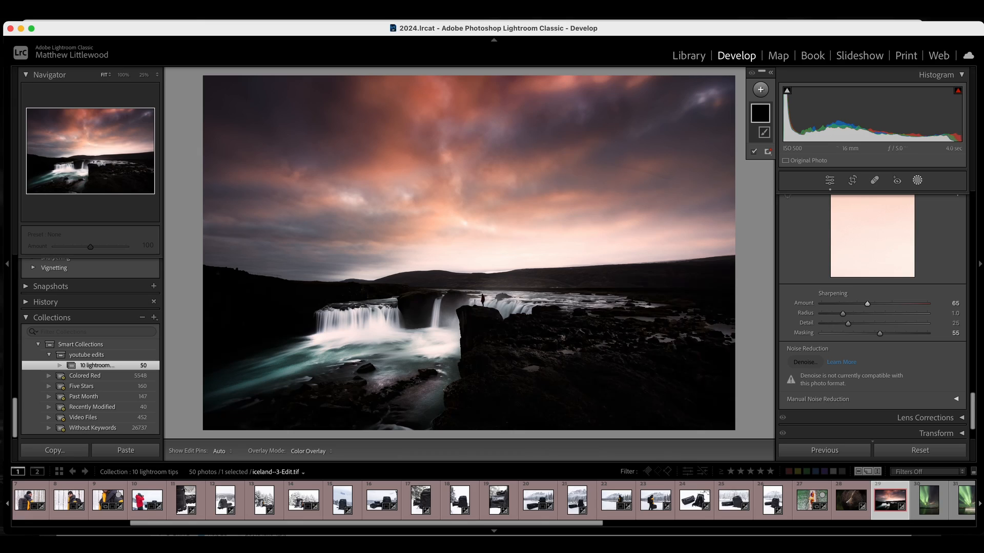
Paint a spot-removal healing stroke over a blemish in the waterfall photo's sky
left_click(876, 180)
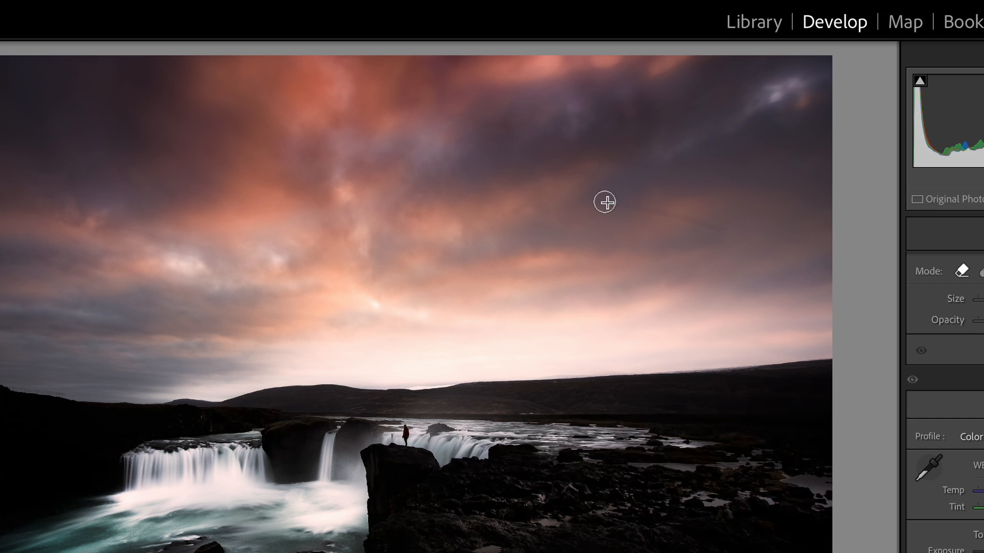
left_click_drag(600, 163, 672, 177)
left_click_drag(726, 227, 733, 230)
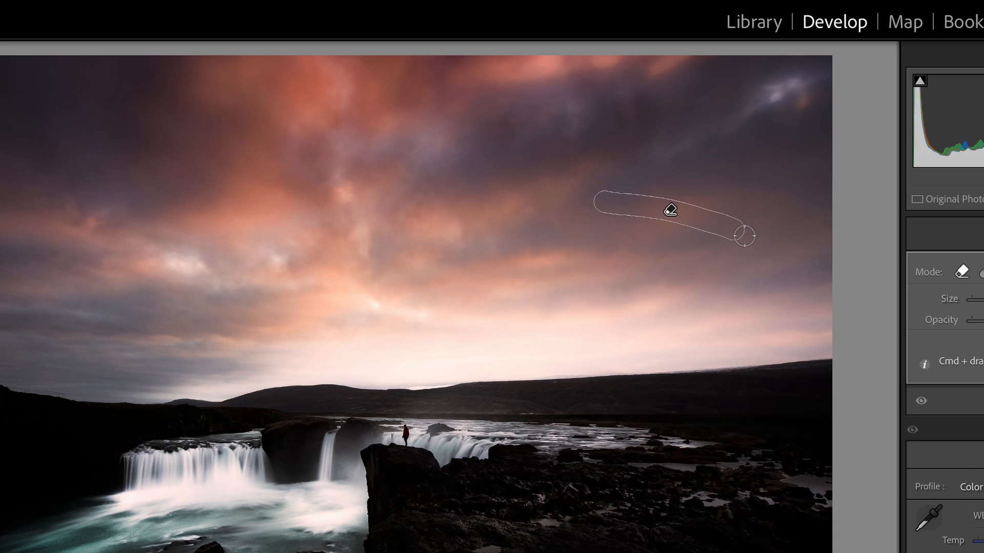
Heal the yellow speck on the bear's muzzle with the spot removal tool and refresh the healing
key("k")
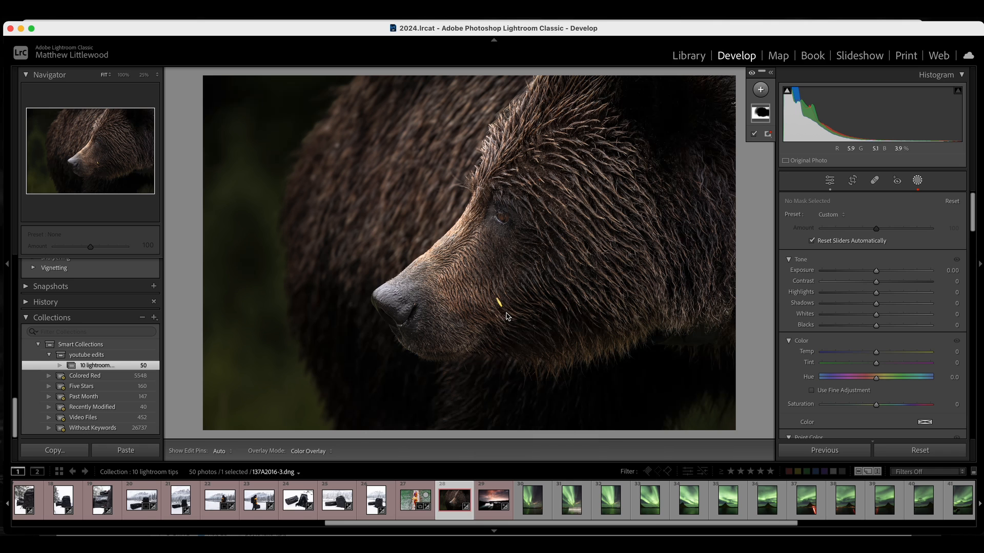
left_click(874, 181)
left_click(875, 181)
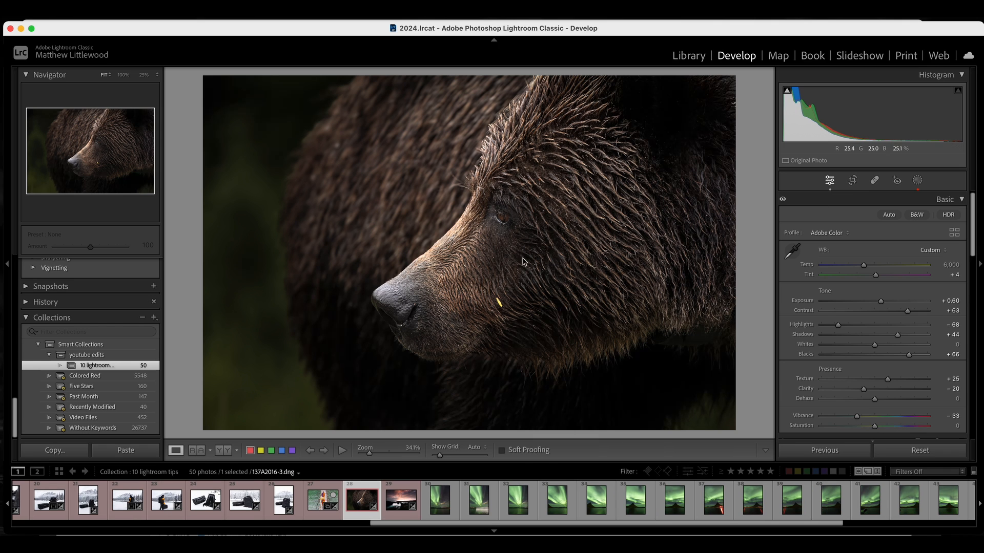
left_click(875, 180)
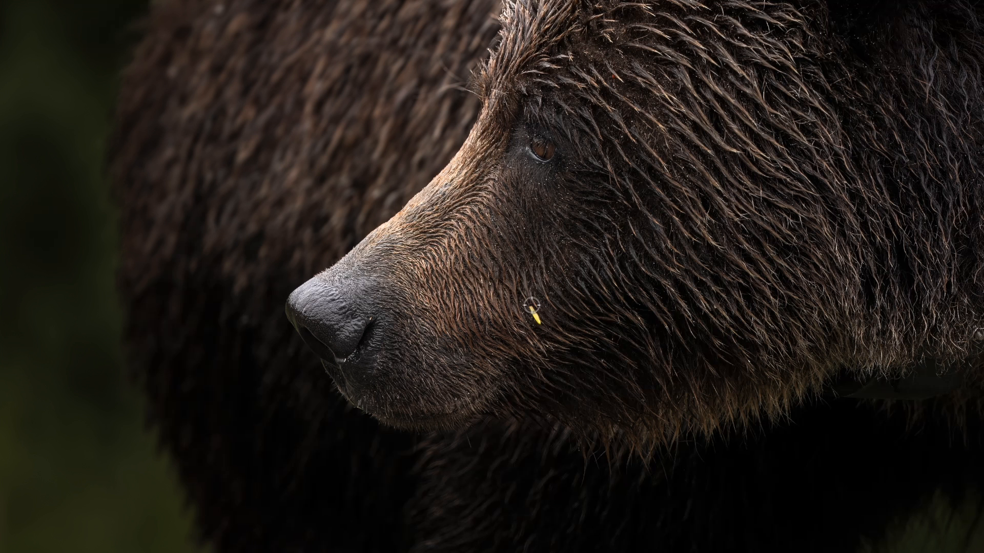
left_click_drag(531, 309, 536, 320)
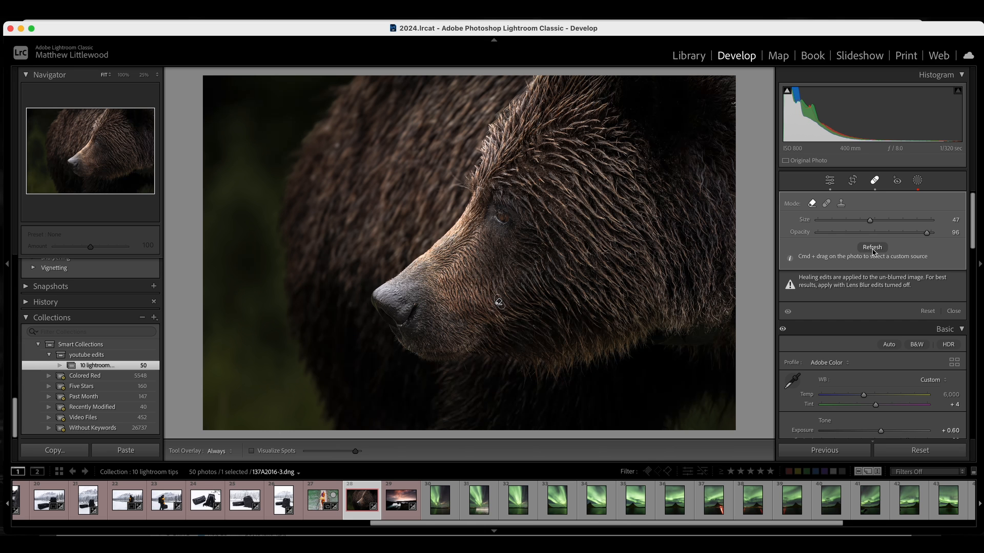
left_click(873, 247)
left_click(872, 249)
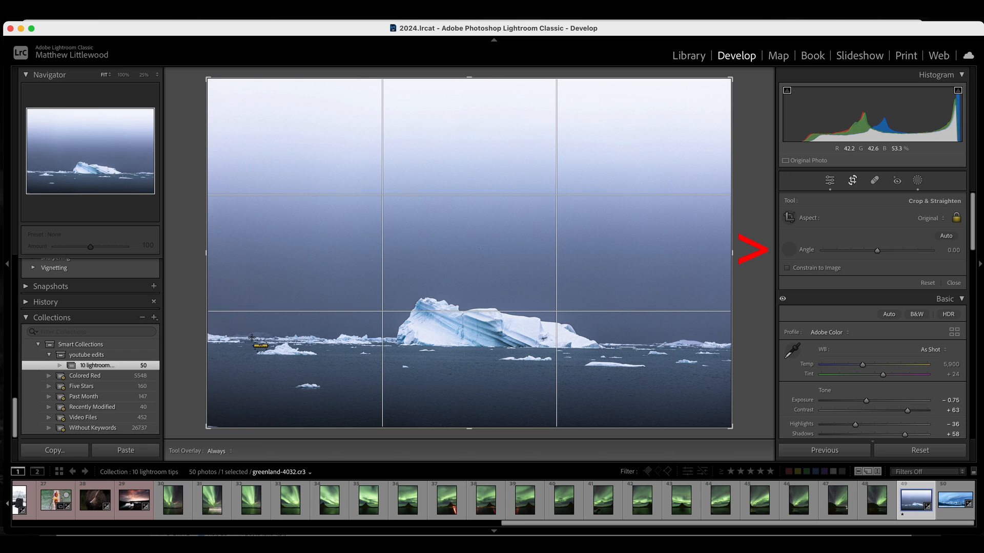
Straighten the iceberg photo along its horizon to about -0.90 and cycle through the crop overlay guides
left_click_drag(294, 339, 696, 344)
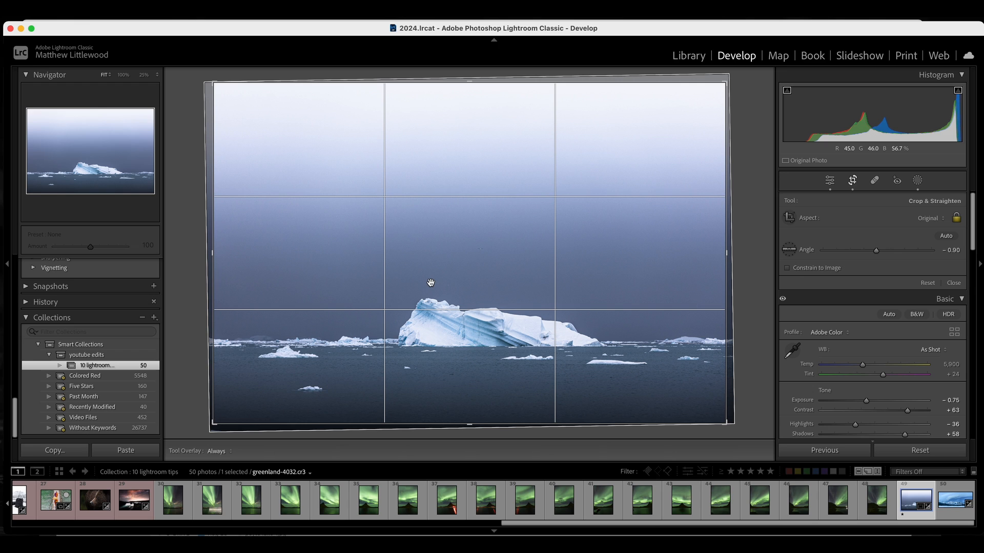
key("o")
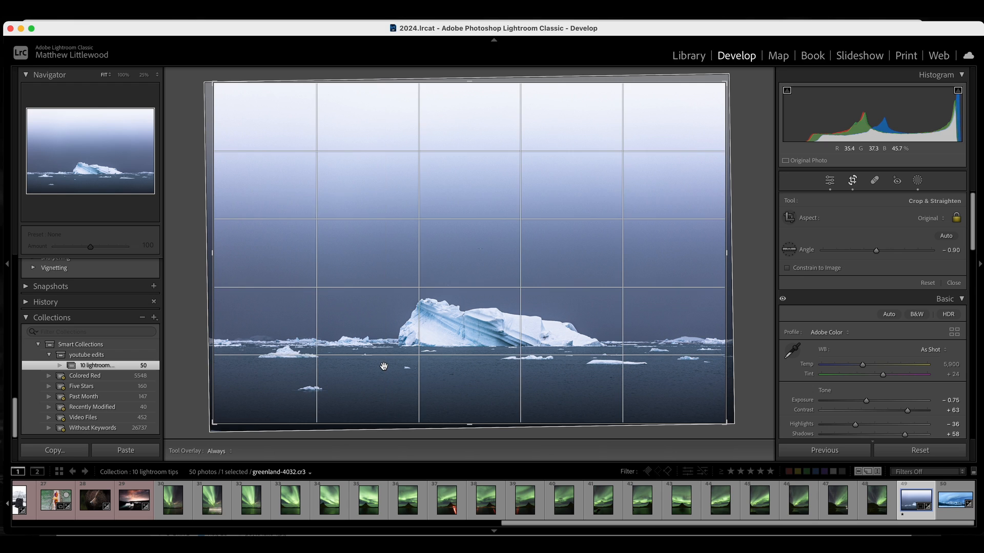
key("o")
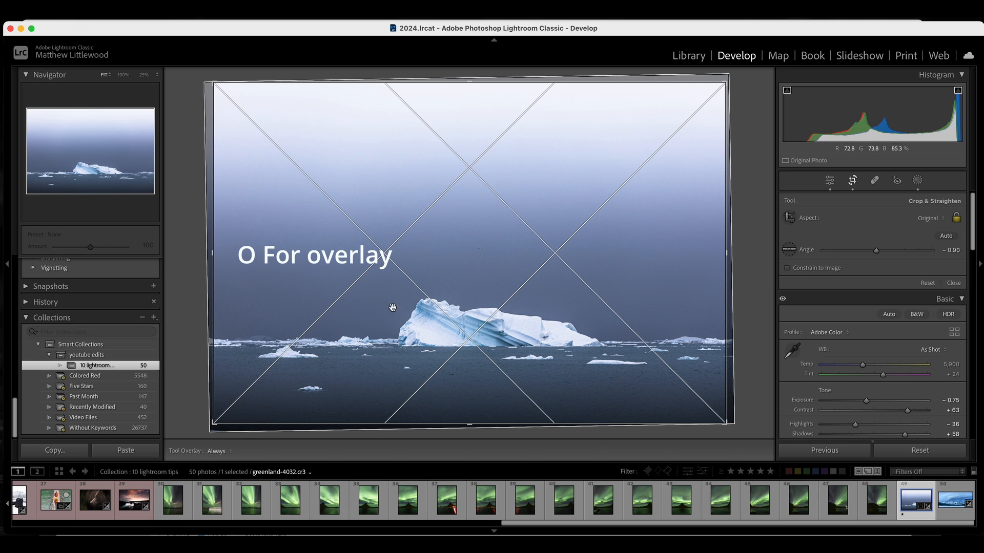
key("o")
key("o")
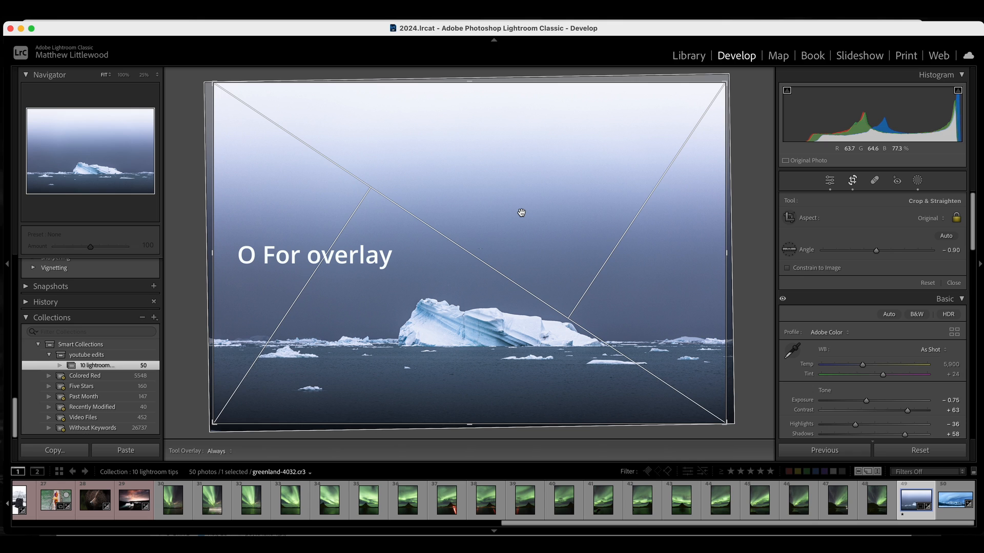
key("o")
key("o")
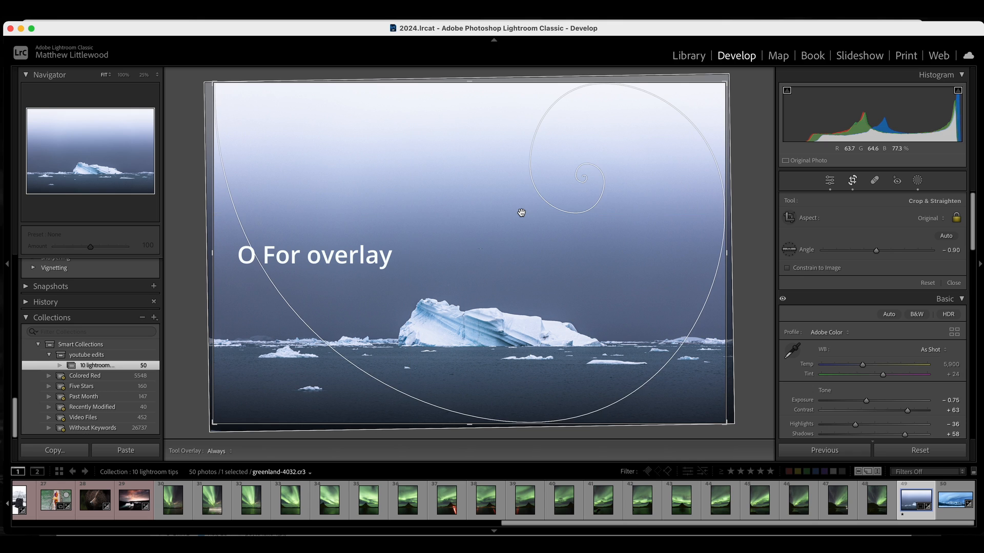
key("o")
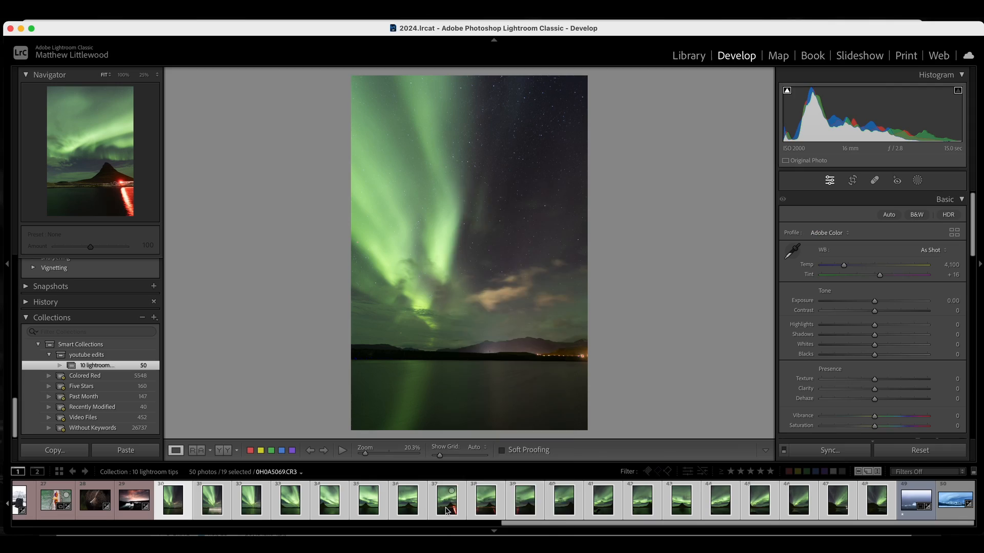
Merge the selected aurora photos into a panorama using Spherical projection
right_click(447, 510)
mouse_move(474, 281)
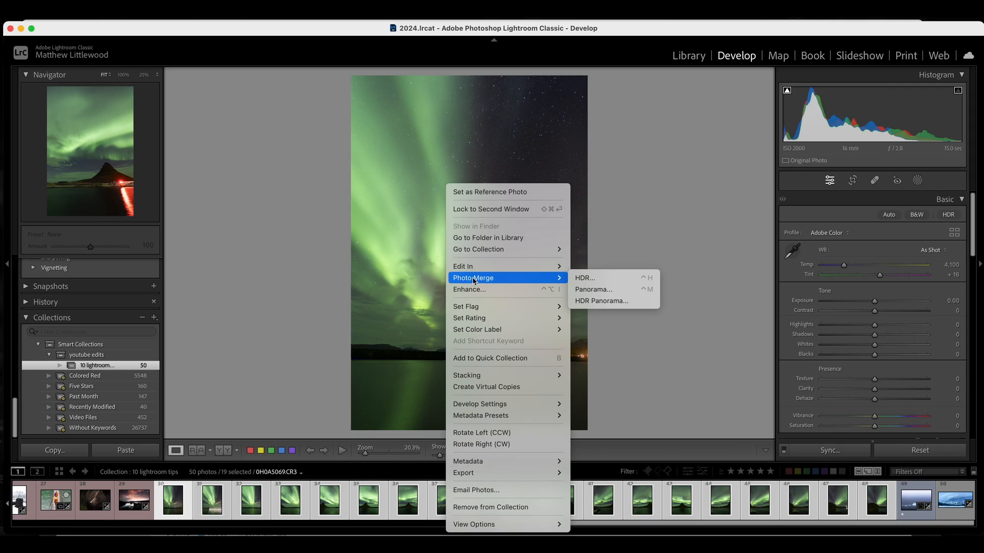
left_click(593, 289)
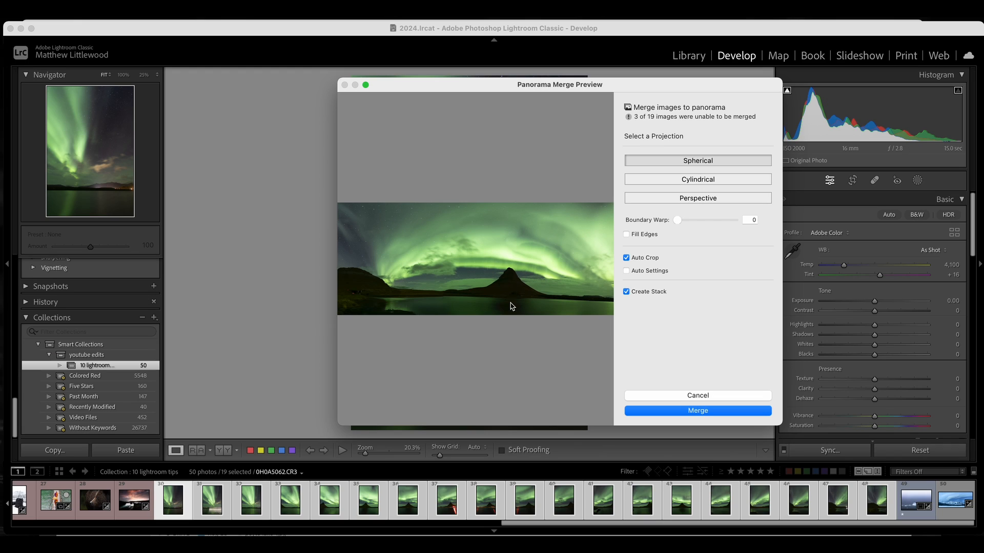
left_click(707, 411)
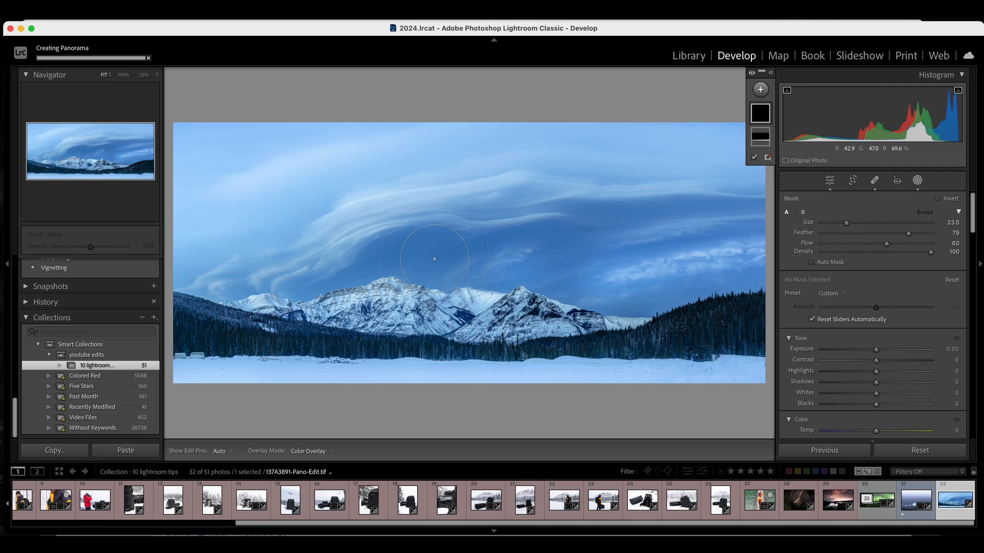
Paint a brush mask over the clouds and sky above the mountains in the panorama
scroll(434, 259, "down", 10)
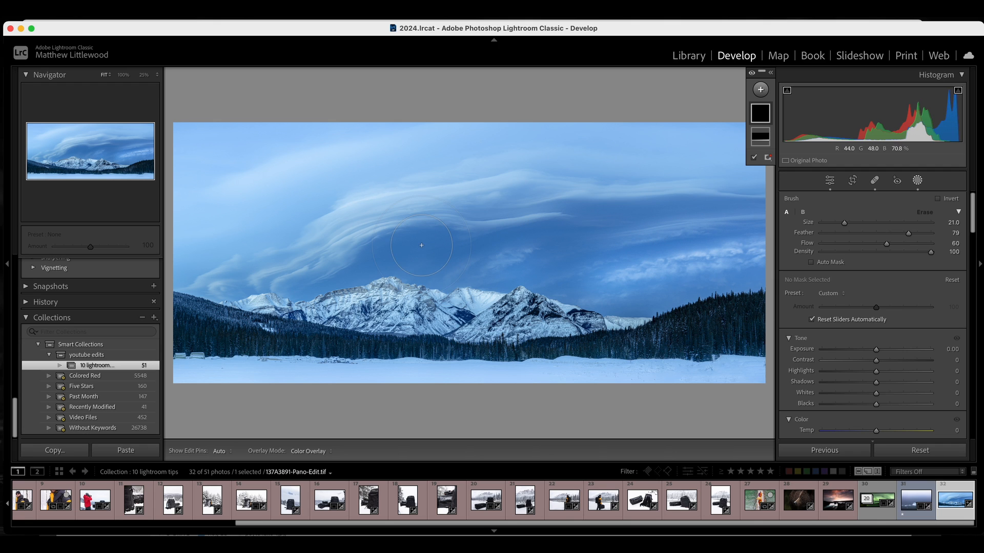
left_click_drag(422, 246, 343, 274)
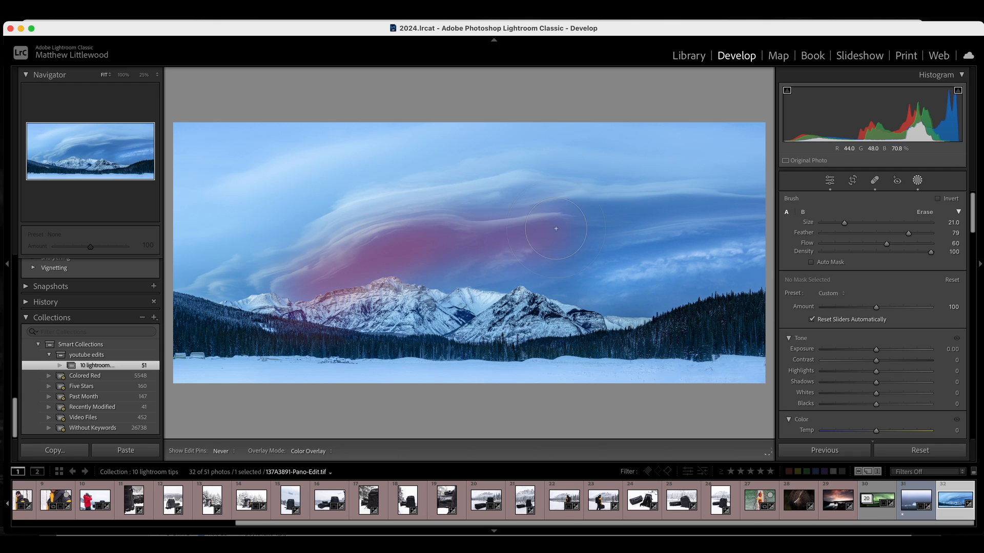
mouse_move(766, 237)
left_mouse_down()
mouse_move(732, 272)
mouse_move(615, 292)
mouse_move(328, 277)
left_mouse_up()
mouse_move(661, 291)
left_mouse_down()
mouse_move(608, 288)
mouse_move(731, 261)
left_mouse_up()
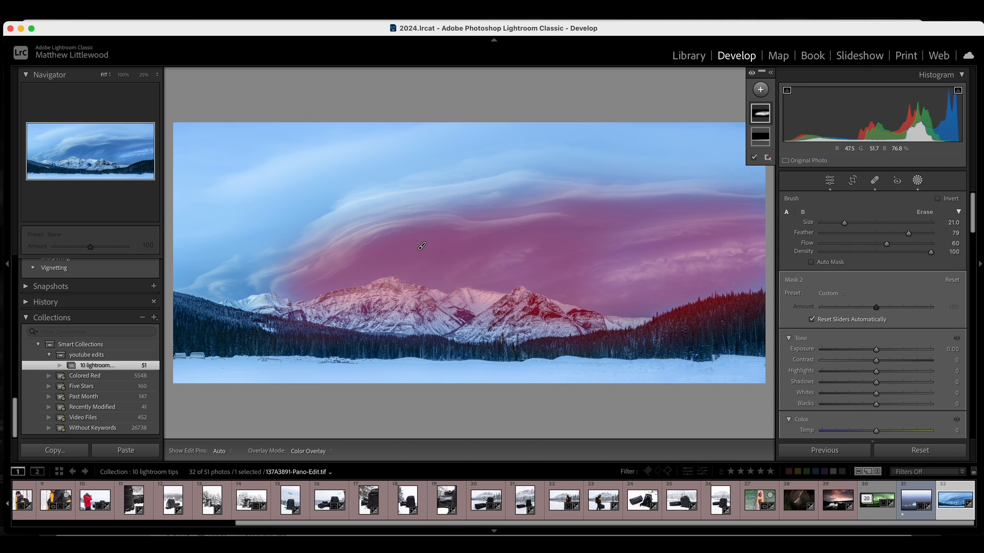
Subtract the mountains from the sky brush mask with an Objects selection and lower its exposure to -1.32
left_click(763, 117)
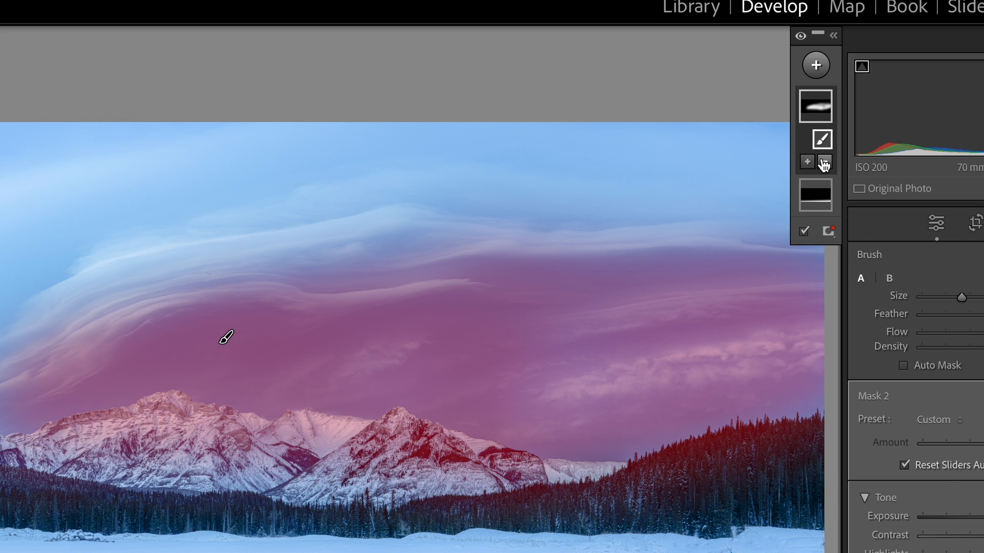
left_click(823, 163)
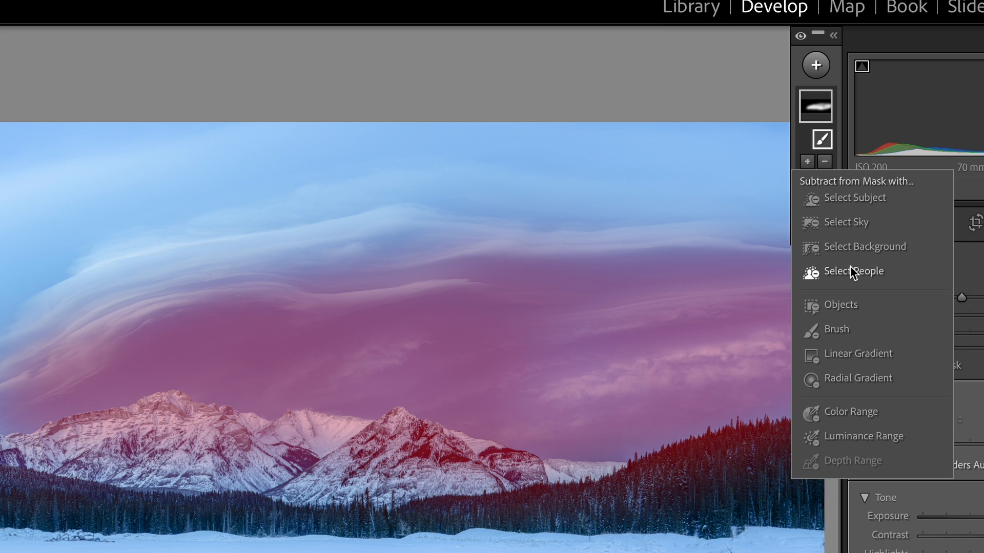
left_click(840, 306)
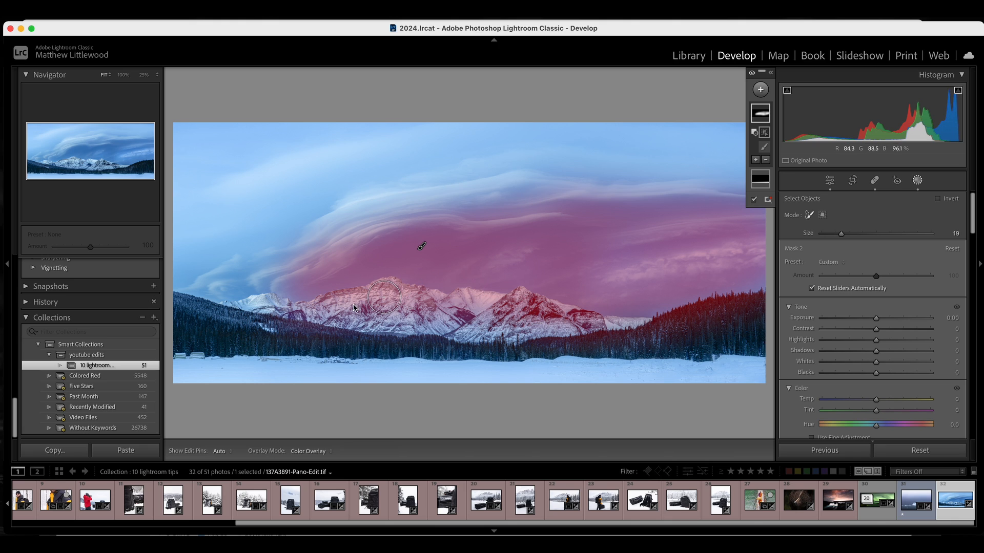
left_click(286, 312)
mouse_move(287, 313)
left_mouse_down()
mouse_move(387, 291)
mouse_move(445, 303)
mouse_move(520, 300)
mouse_move(656, 326)
mouse_move(761, 300)
left_mouse_up()
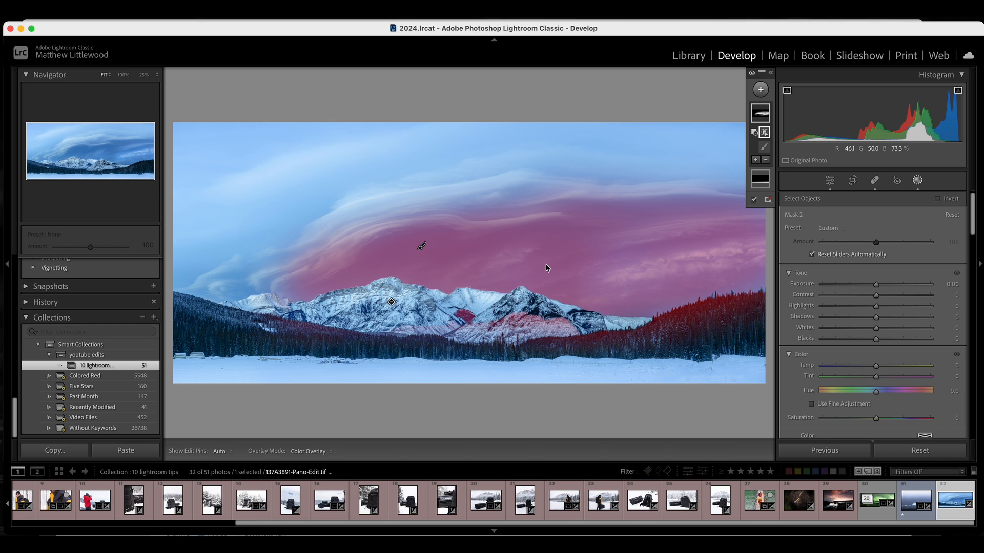
left_click_drag(876, 284, 859, 285)
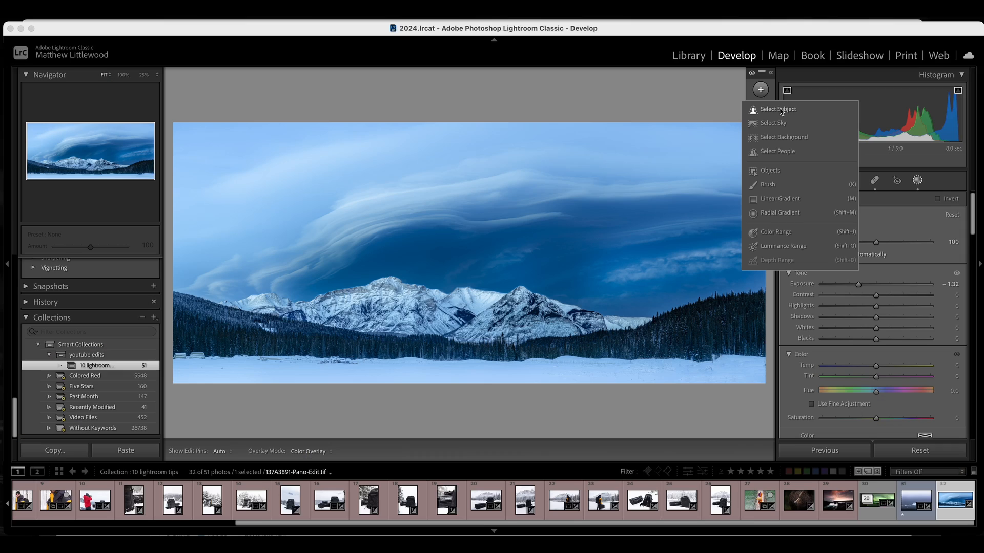
Paint a new brush mask over the mountains and forest, then subtract the sky from it
left_click(768, 185)
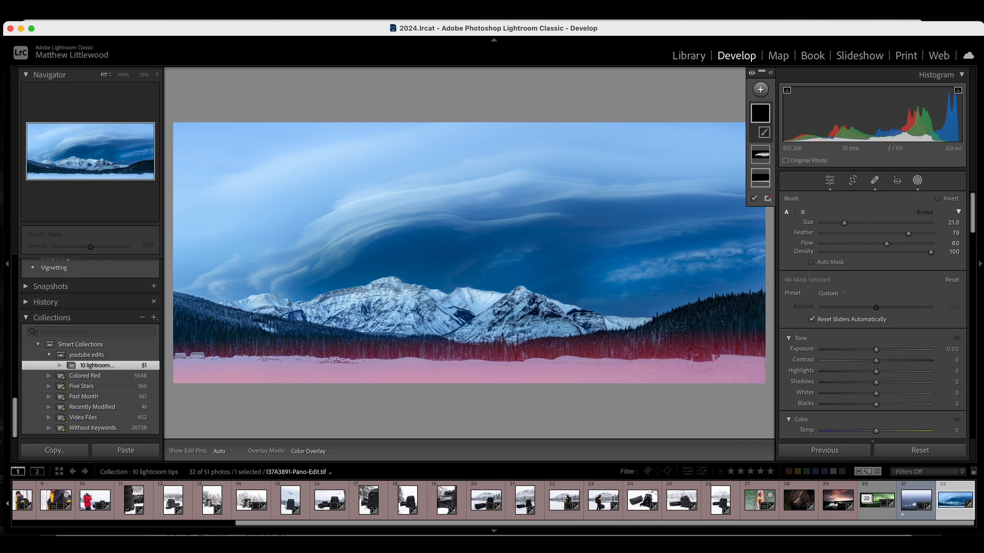
mouse_move(260, 308)
left_mouse_down()
mouse_move(477, 306)
mouse_move(377, 299)
mouse_move(272, 315)
mouse_move(213, 301)
mouse_move(441, 292)
mouse_move(526, 315)
mouse_move(655, 322)
mouse_move(379, 304)
mouse_move(610, 318)
mouse_move(712, 312)
mouse_move(743, 297)
mouse_move(537, 315)
mouse_move(344, 309)
mouse_move(630, 314)
mouse_move(248, 299)
mouse_move(332, 301)
mouse_move(469, 273)
mouse_move(661, 304)
mouse_move(353, 284)
left_mouse_up()
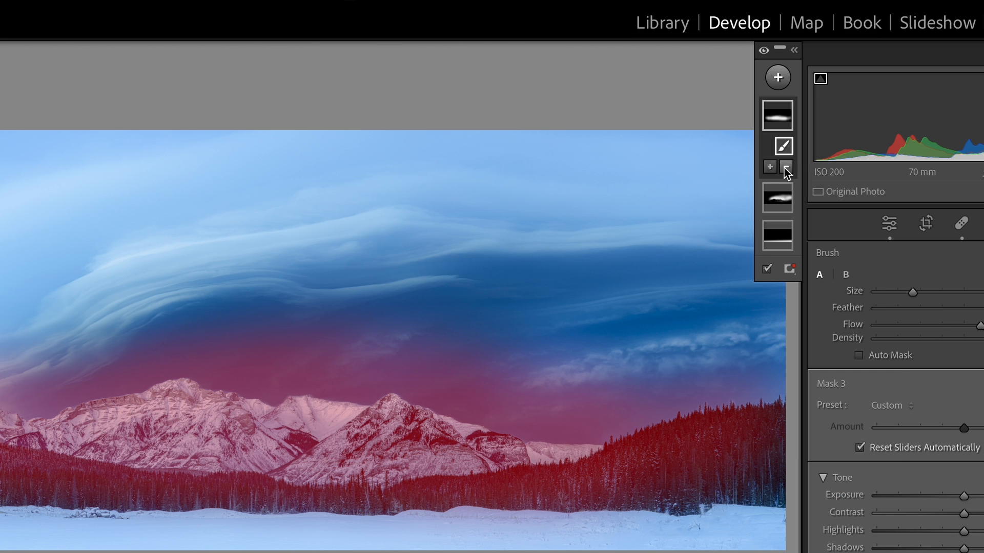
left_click(785, 168)
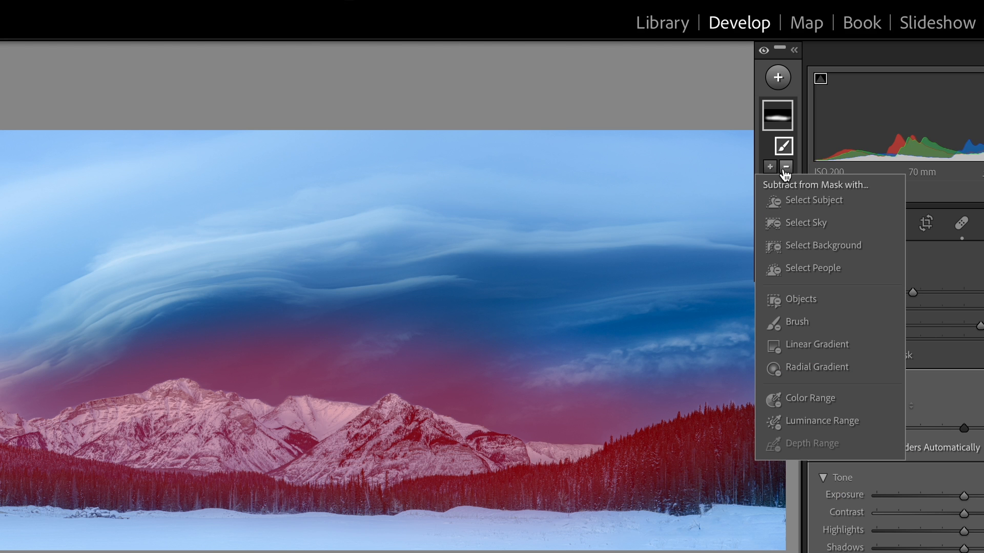
left_click(794, 225)
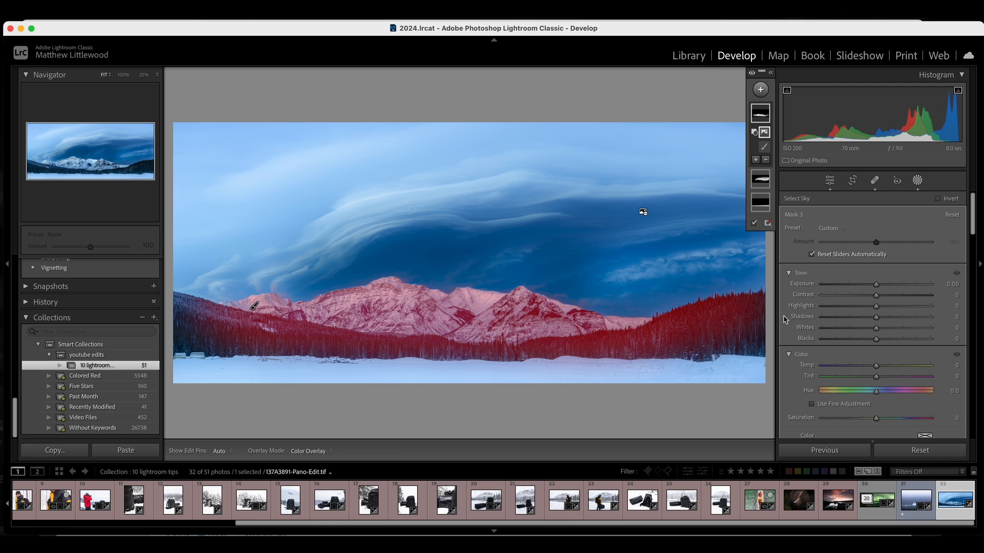
Raise the mountain mask's exposure to 1.55, turn on the clipping alert, and ease the exposure back down
left_click_drag(878, 287, 881, 288)
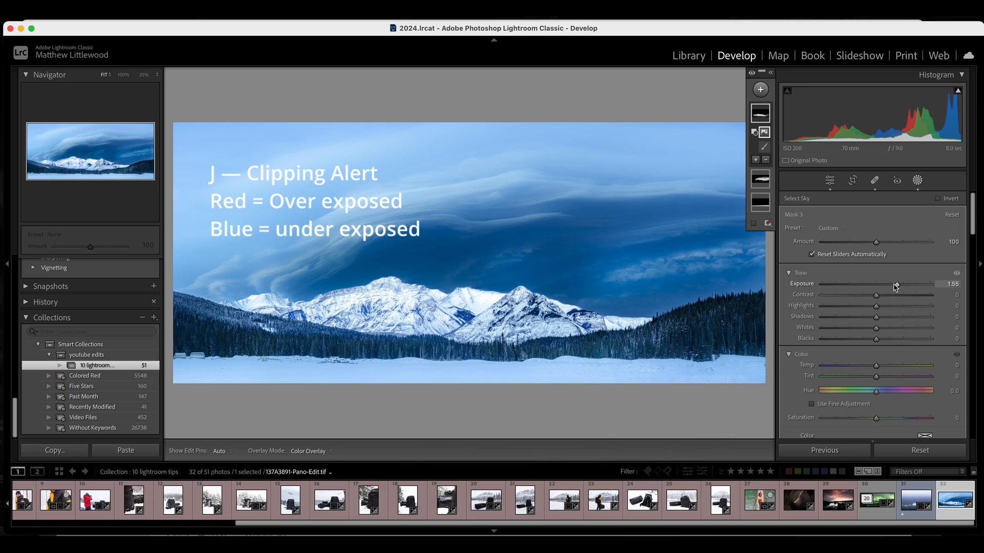
key("j")
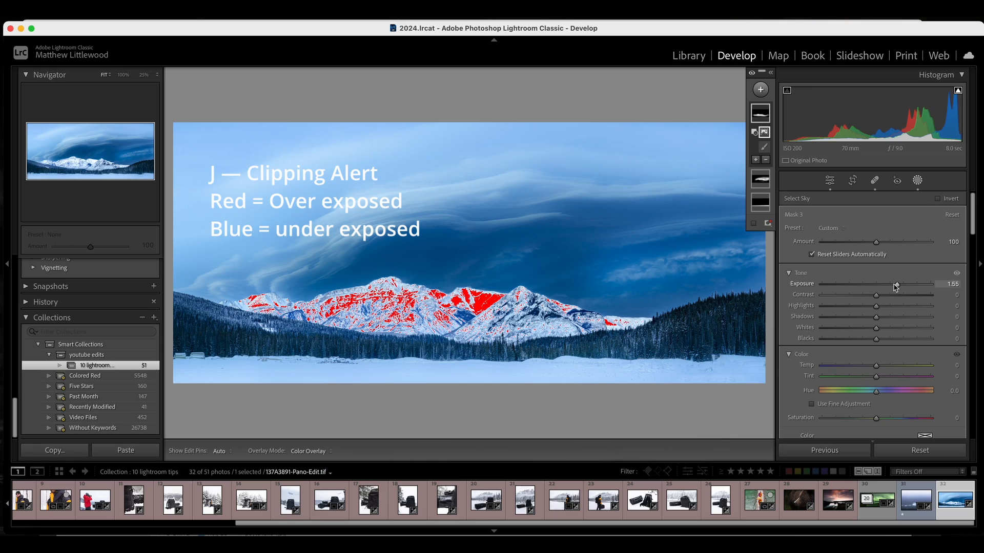
key("j")
key("j")
left_click_drag(896, 287, 879, 290)
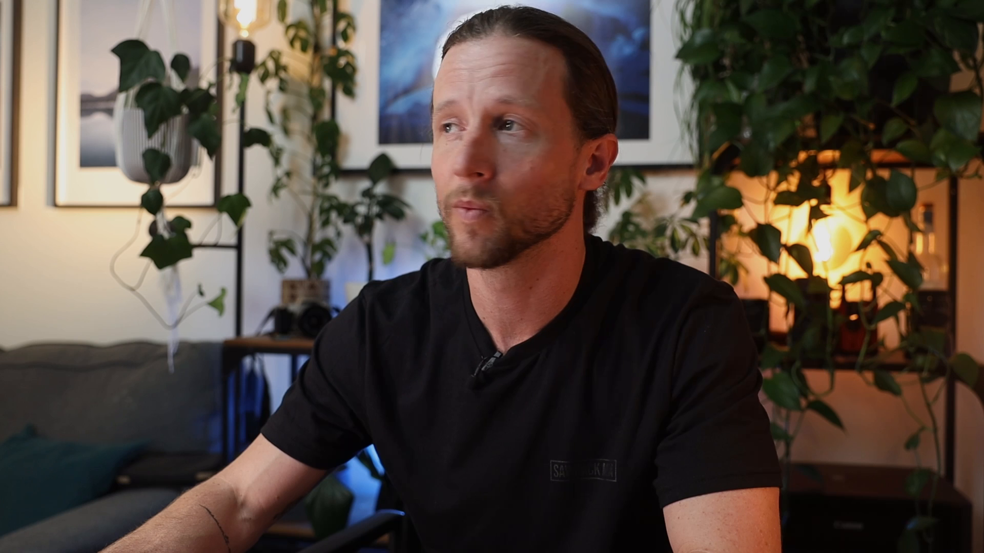